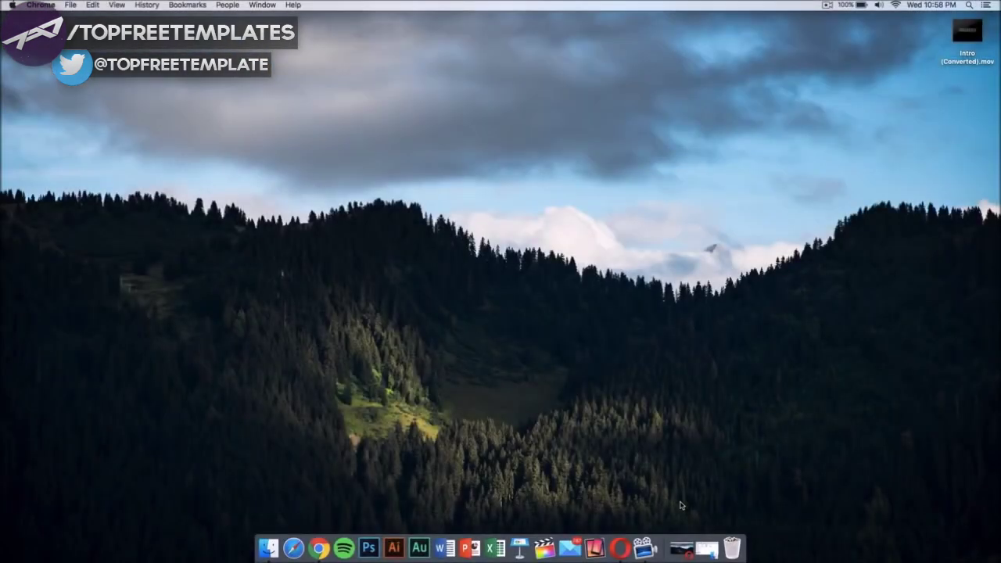
- Launch Opera from the Dock, showing the Unsplash Leysin forest photo page
left_click(620, 548)
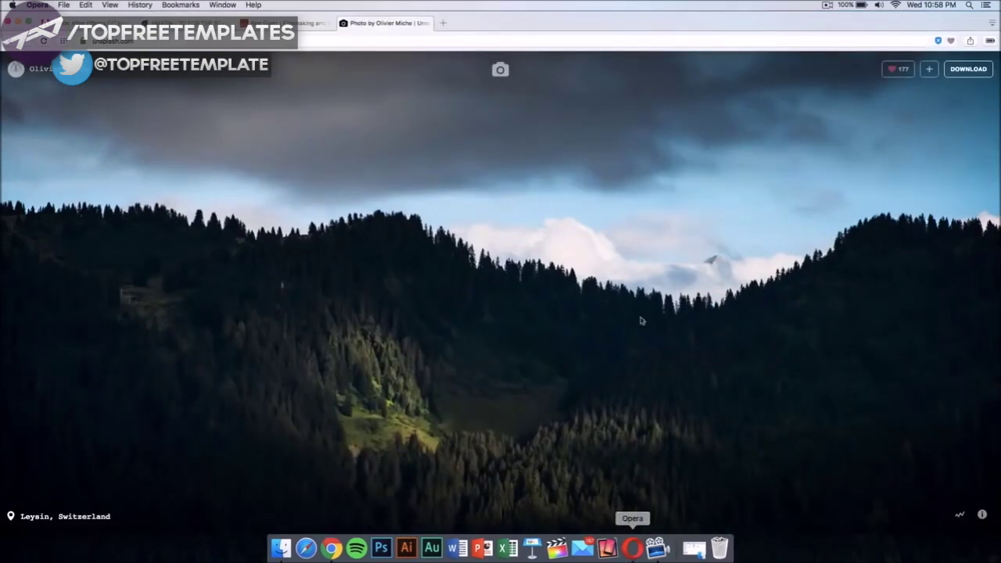
- Close the Unsplash tab and go to the After Effects CC free trial page
left_click(344, 23)
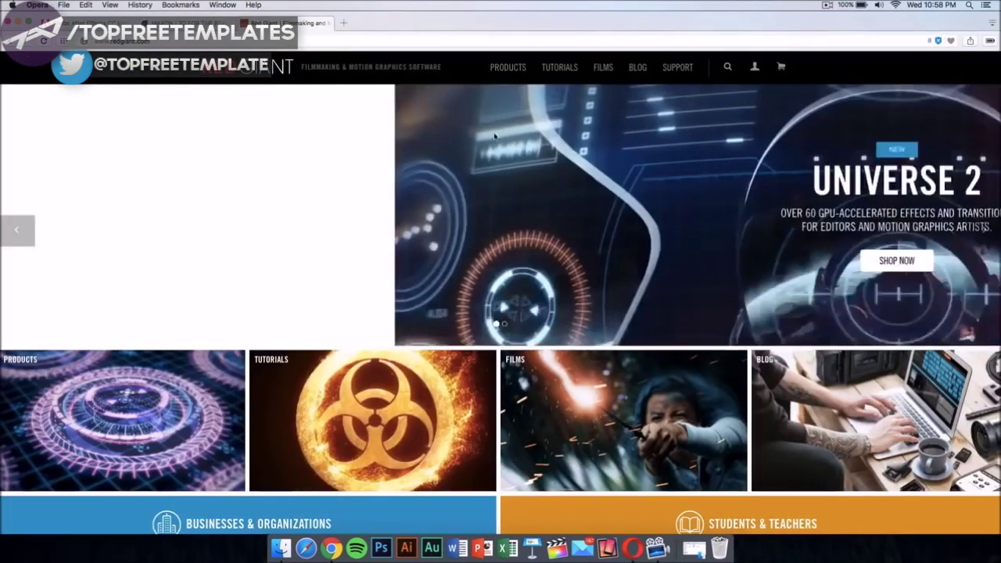
left_click(86, 23)
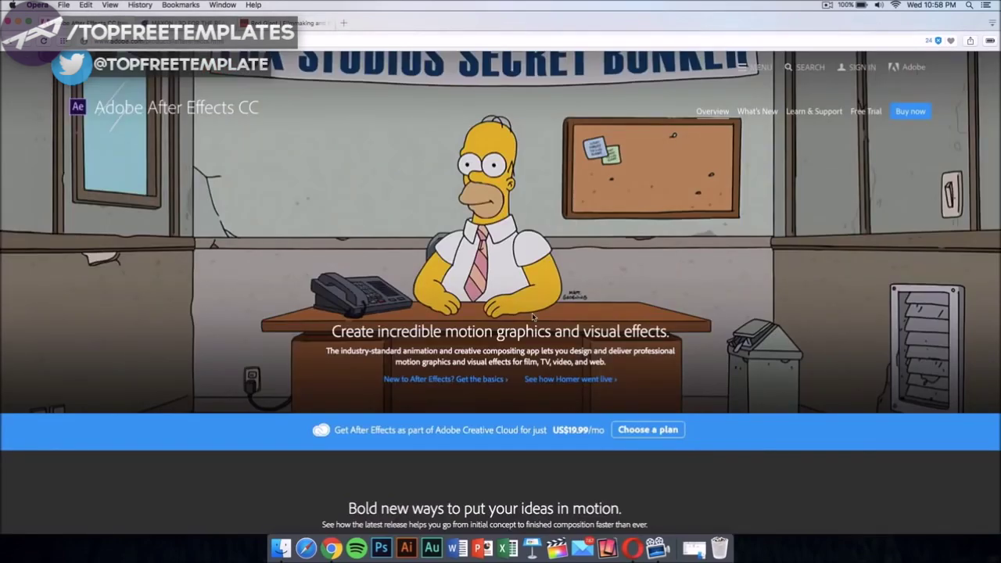
scroll(563, 315, "down", 10)
scroll(567, 315, "up", 10)
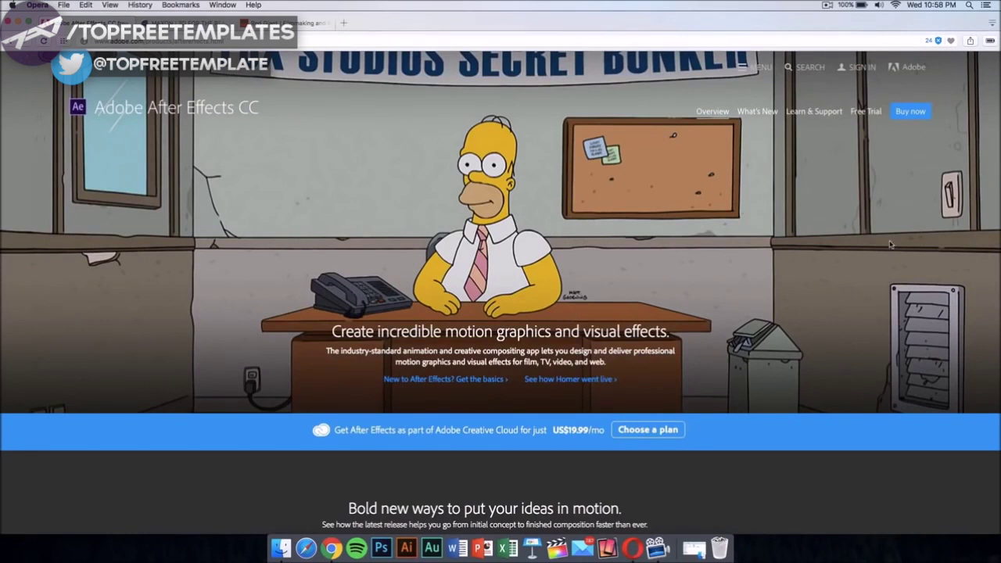
left_click(864, 111)
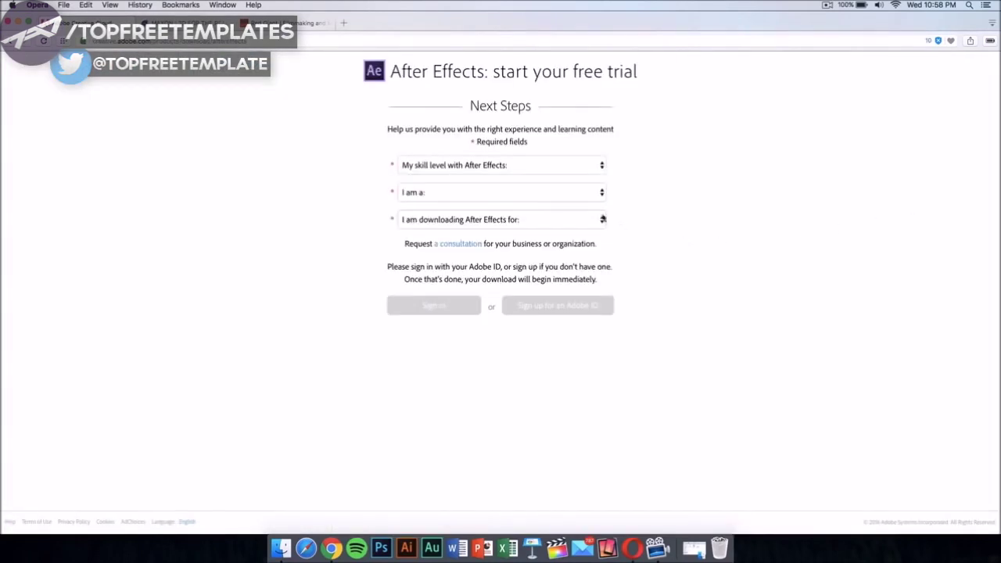
- Answer the trial questions: Experienced, Web or Mobile Designer/Developer, and organization's use
left_click(532, 165)
left_click(527, 188)
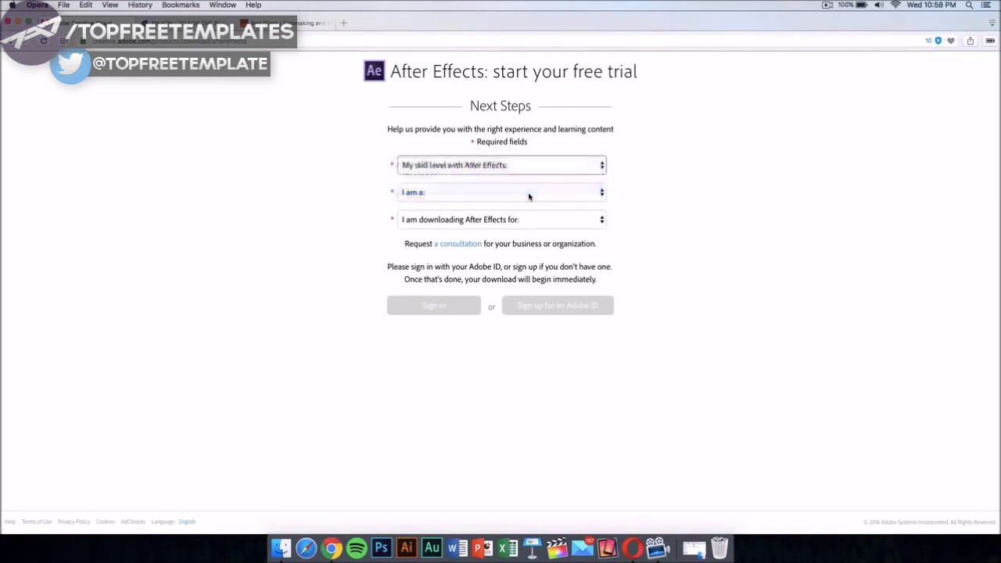
left_click(528, 194)
left_click(519, 226)
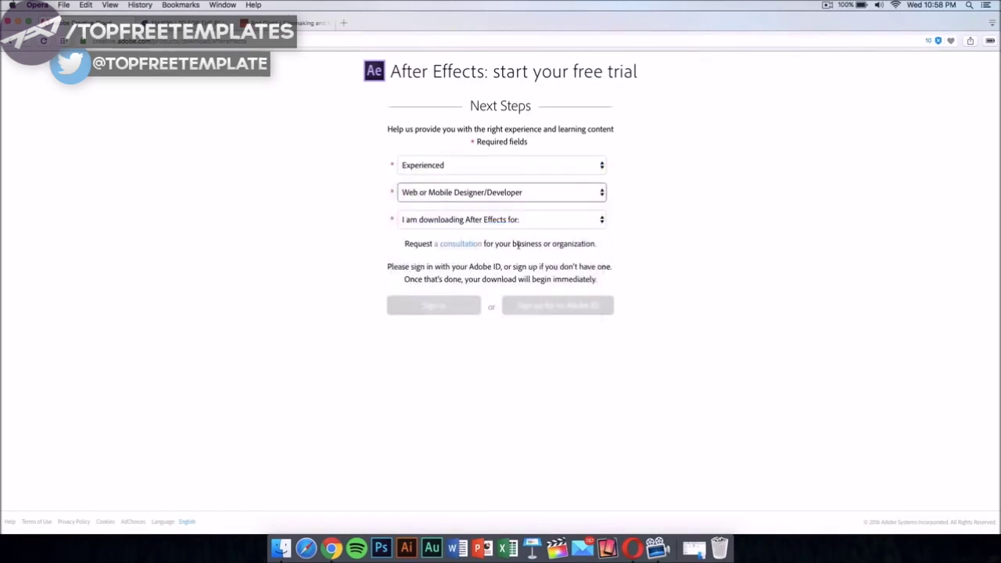
left_click(533, 223)
left_click(530, 265)
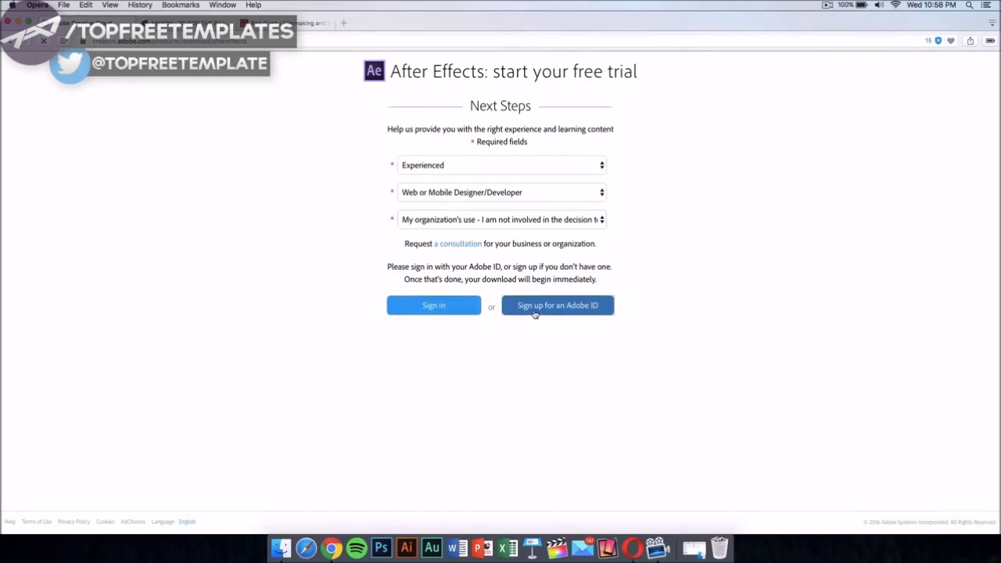
- Continue to the Adobe ID sign-up form, then switch to the Maxon Cinema 4D R17 demo tab
left_click(535, 305)
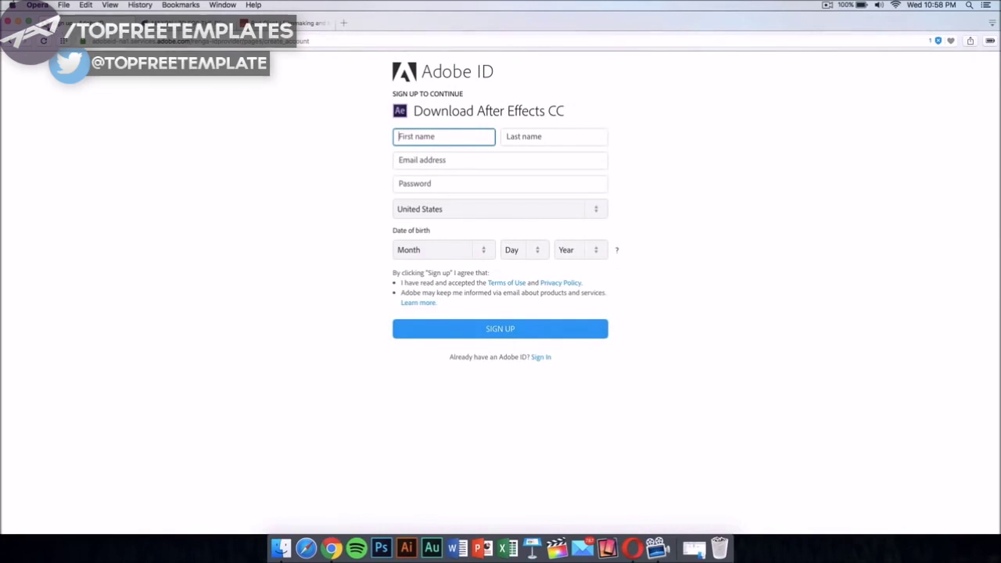
left_click(86, 23)
mouse_move(539, 130)
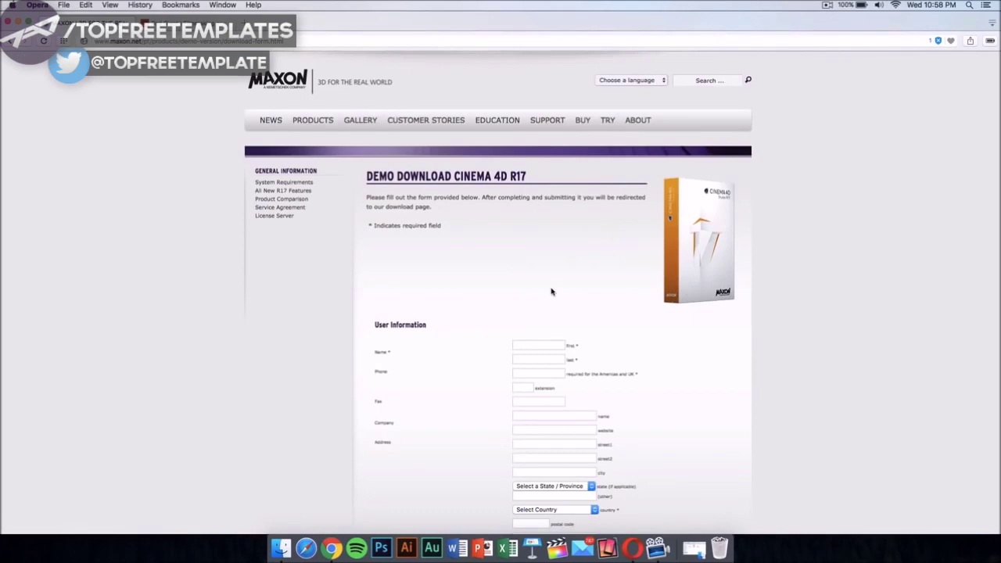
scroll(552, 292, "down", 15)
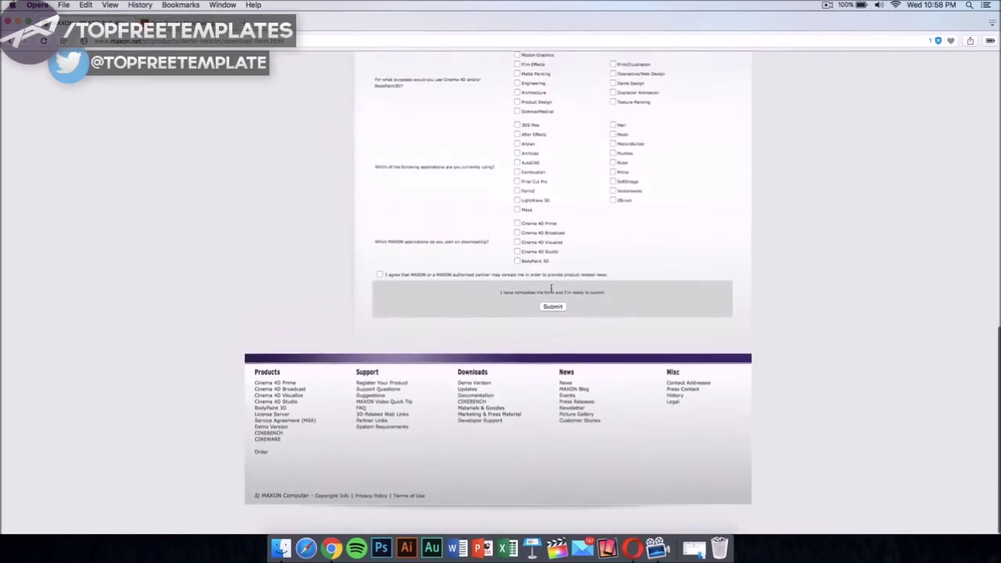
scroll(552, 292, "up", 15)
scroll(552, 291, "down", 5)
scroll(551, 292, "up", 5)
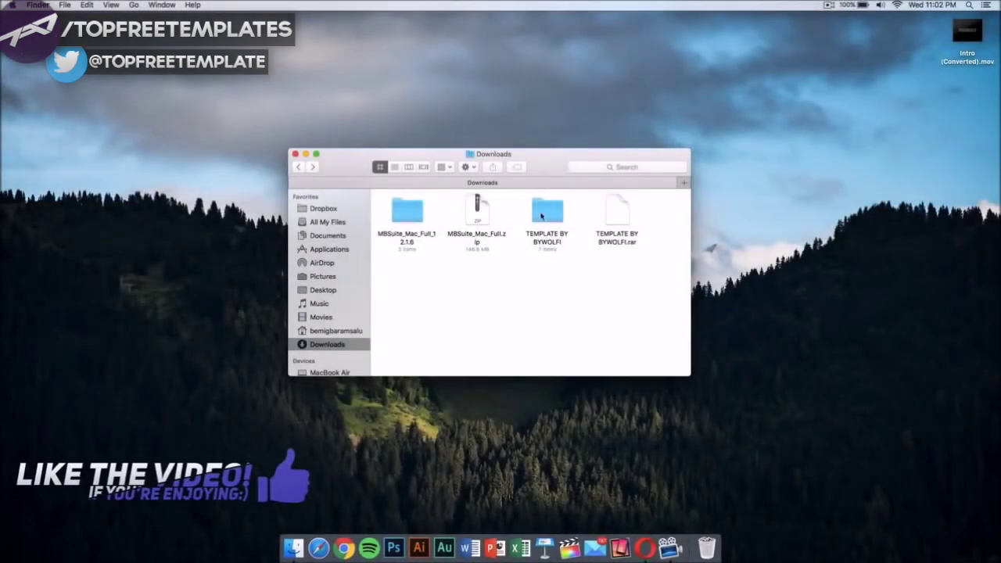
- Open C4D Part.c4d from the Downloads TEMPLATE BY BYWOLFI folder in Cinema 4D
double_click(541, 215)
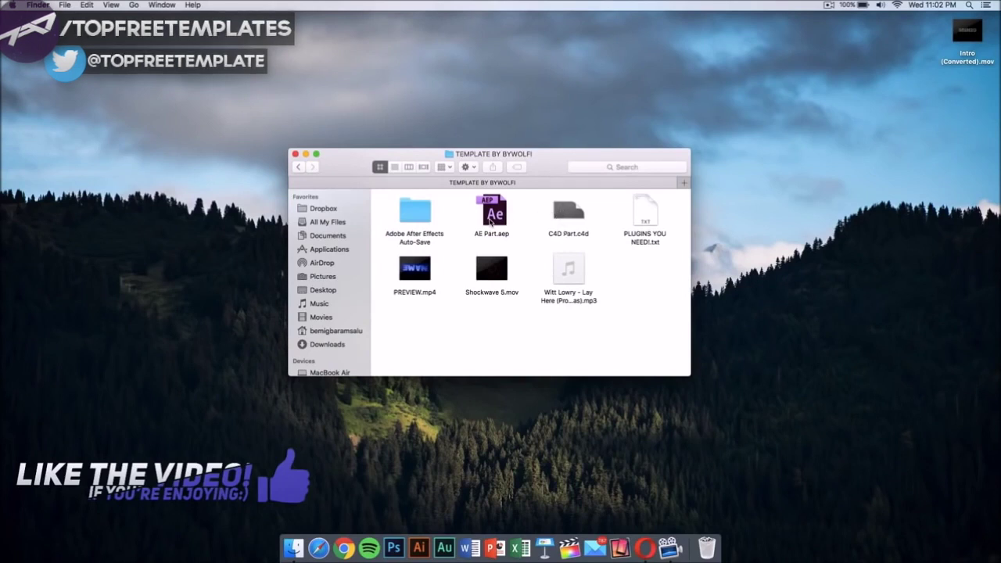
double_click(563, 213)
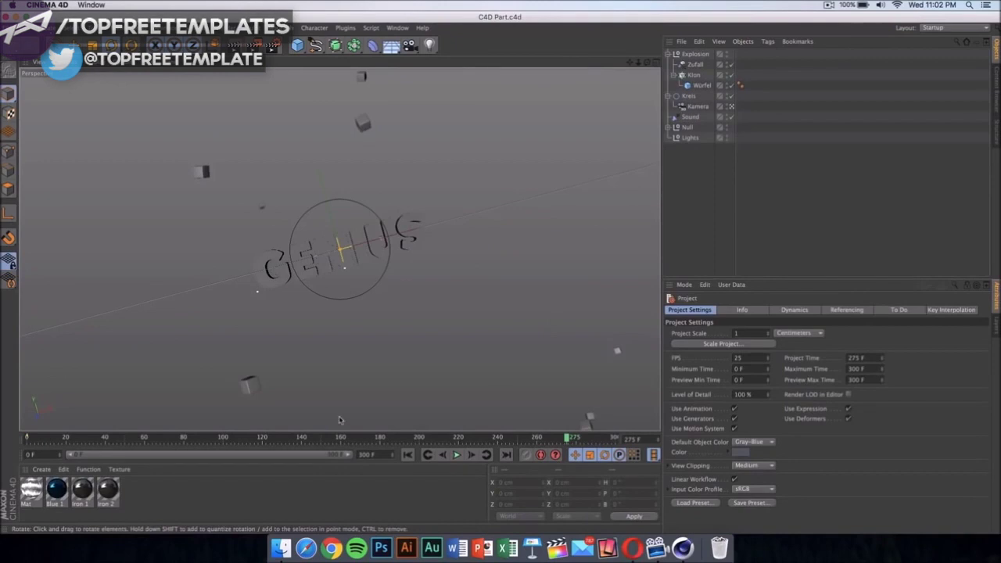
- Change the first MoText object's text from GENIUS to TECH
left_click(415, 245)
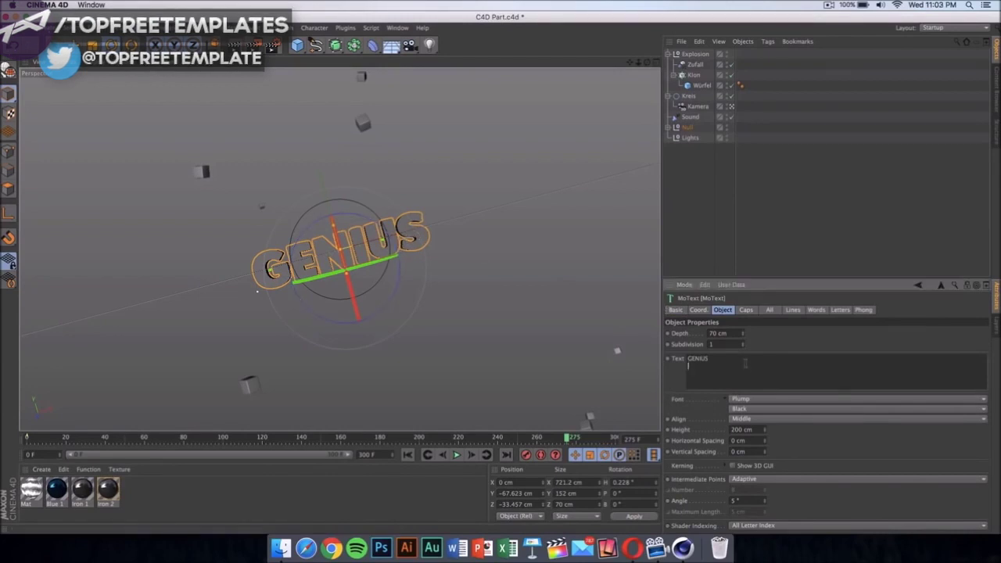
double_click(697, 358)
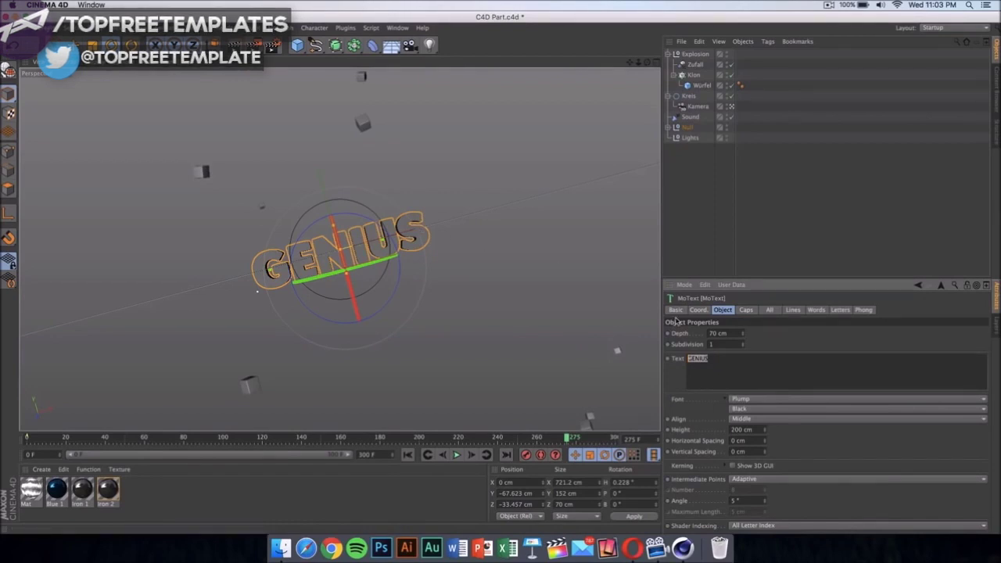
type("TECH")
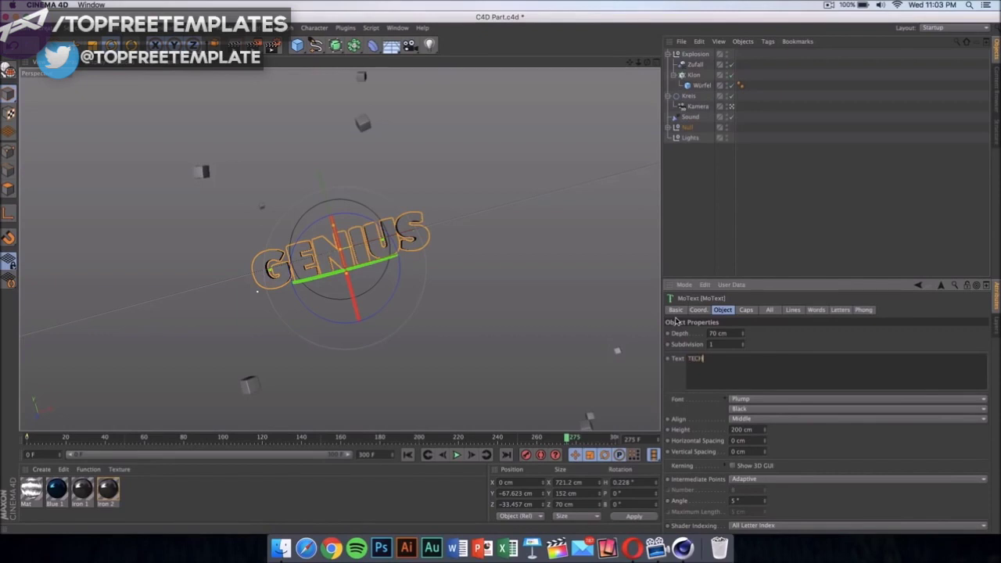
left_click(574, 267)
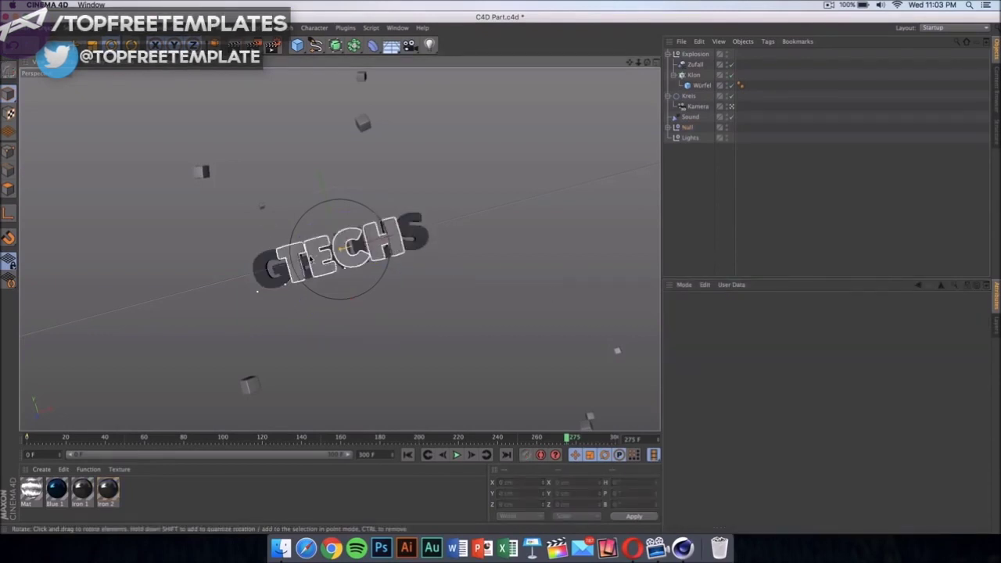
left_click(336, 254)
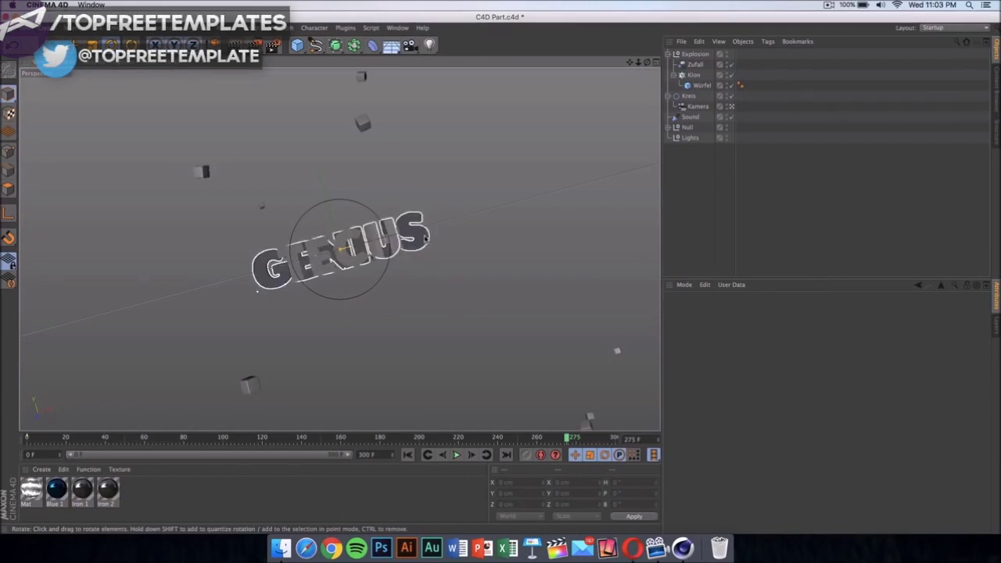
- Change the second MoText object's text from GENIUS to TECH as well
left_click(337, 248)
double_click(751, 360)
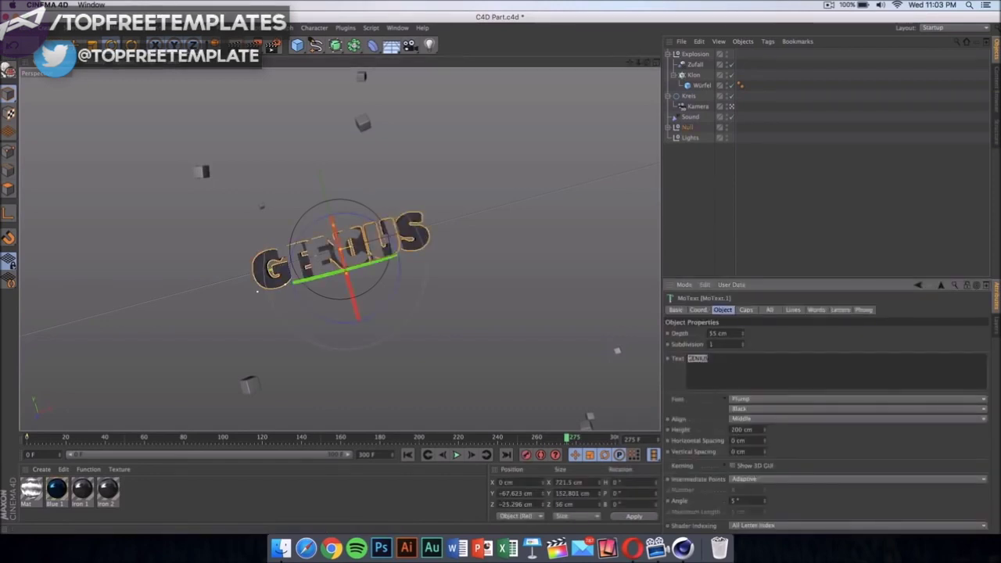
key("BackSpace")
type("TECH")
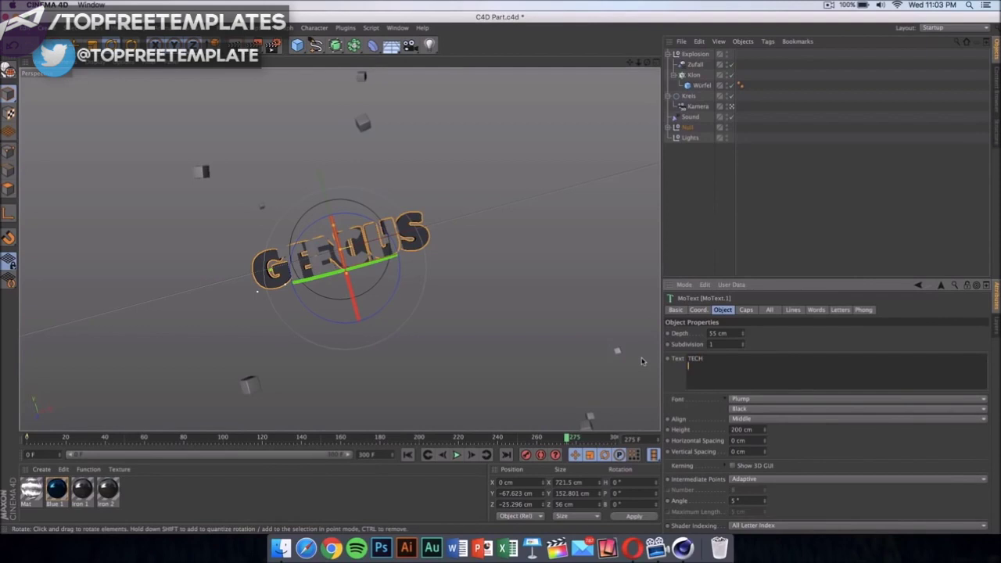
left_click(572, 256)
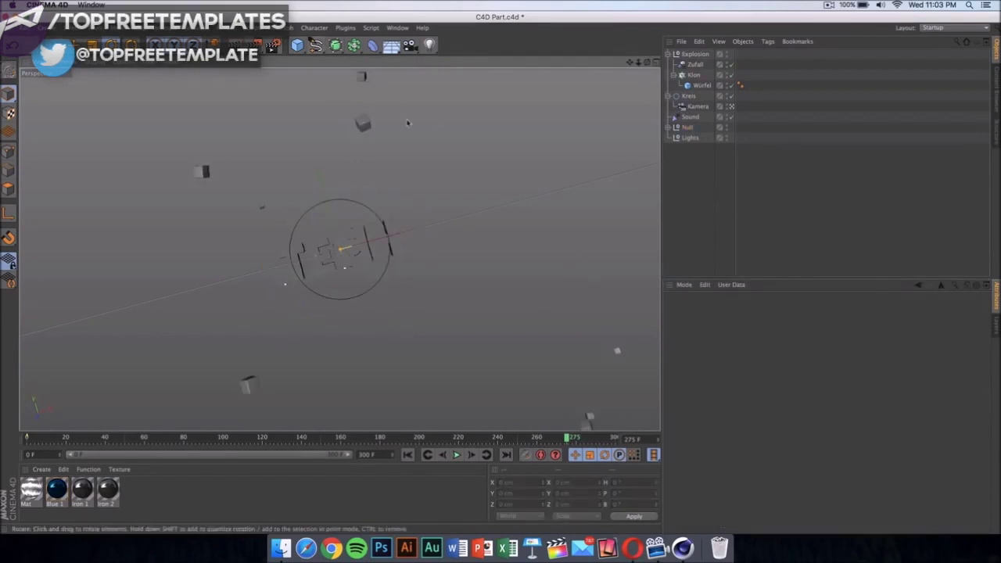
- Play the intro animation and pause it at frame 218 as the TECH cubes scatter
left_click(457, 454)
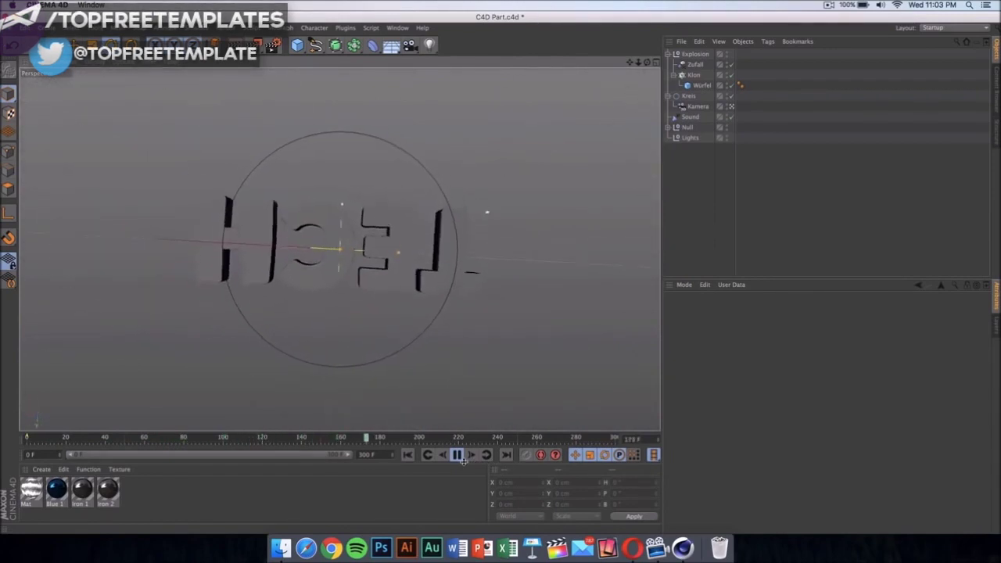
left_click(460, 457)
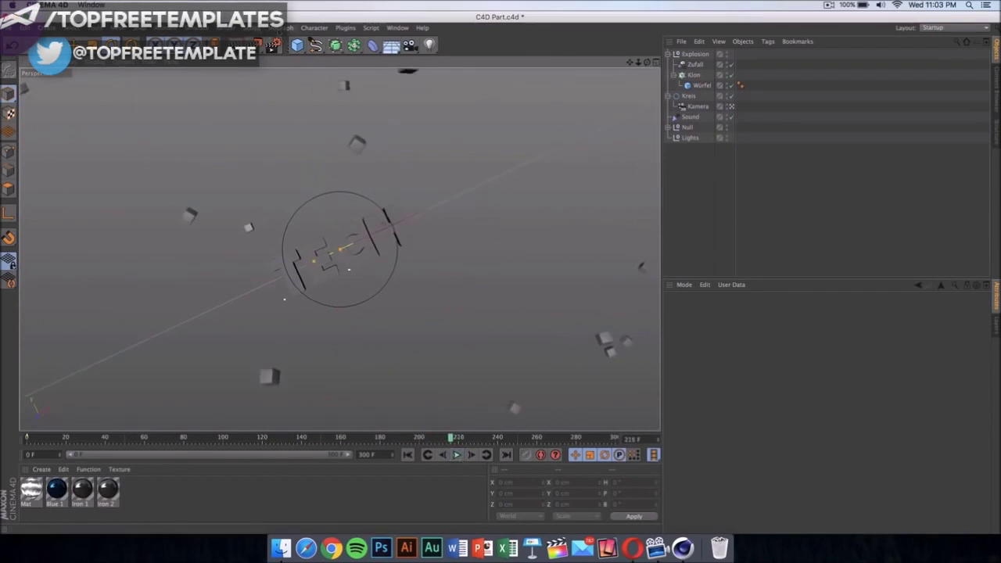
left_click(278, 46)
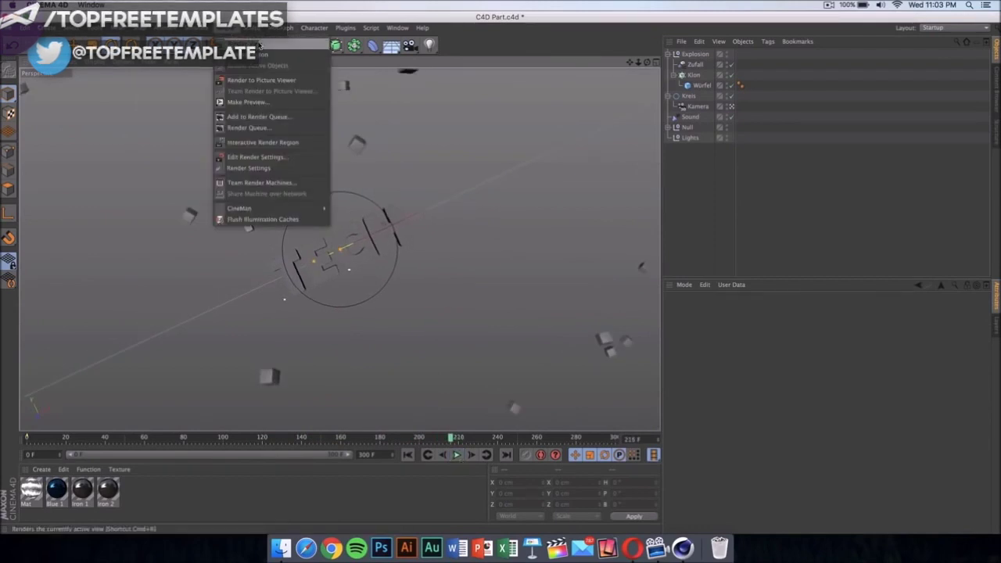
left_click(260, 45)
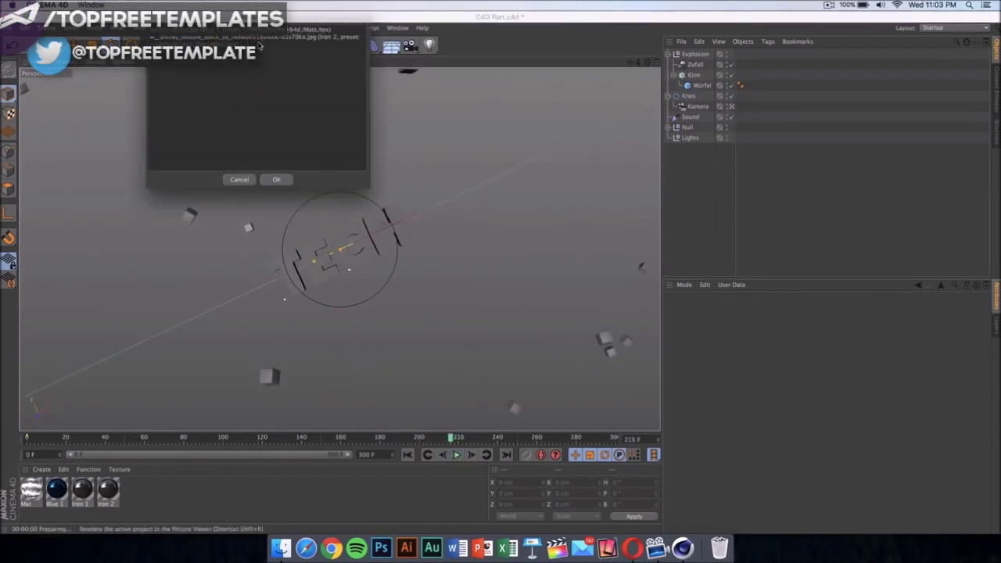
left_click(278, 180)
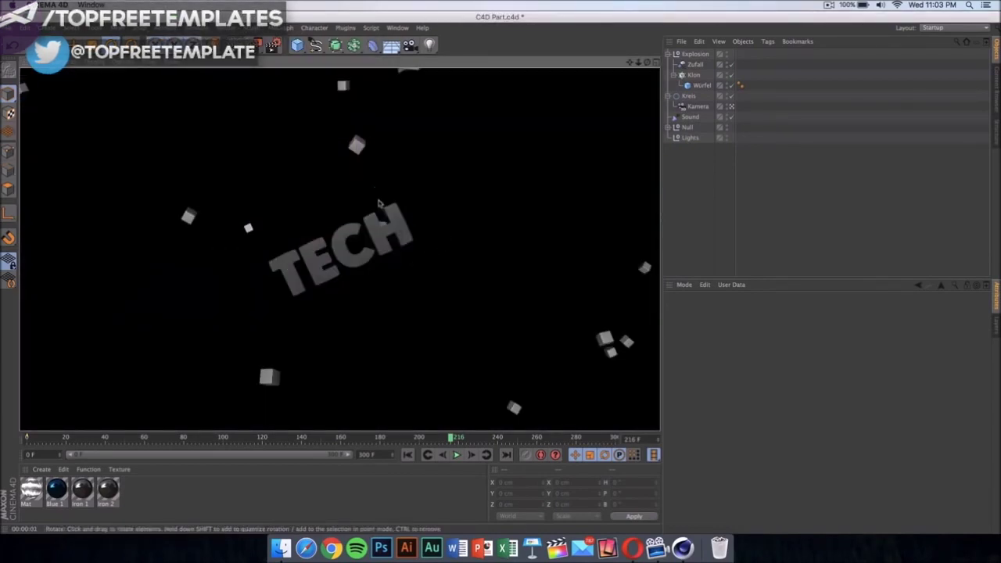
left_click(487, 297)
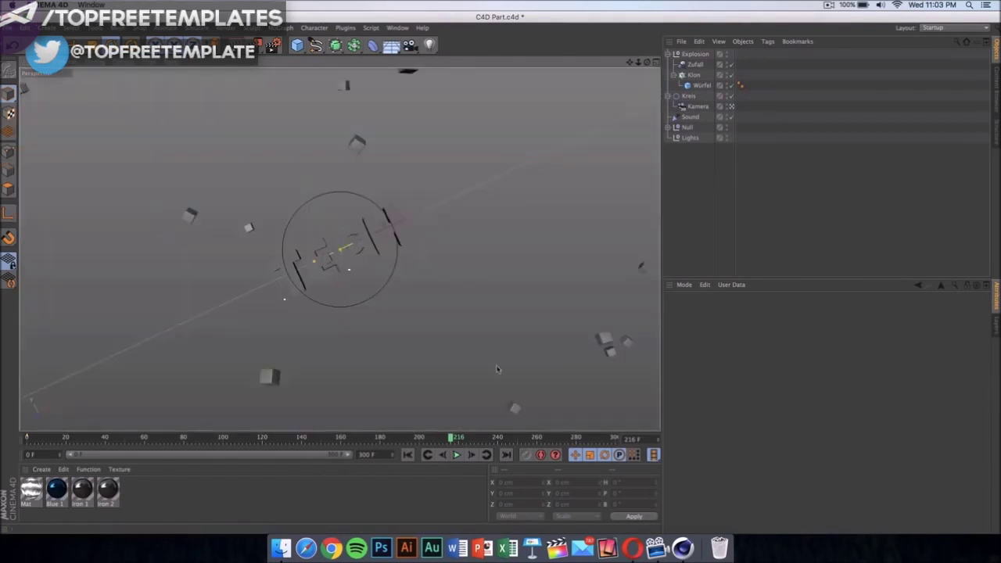
left_click(352, 244)
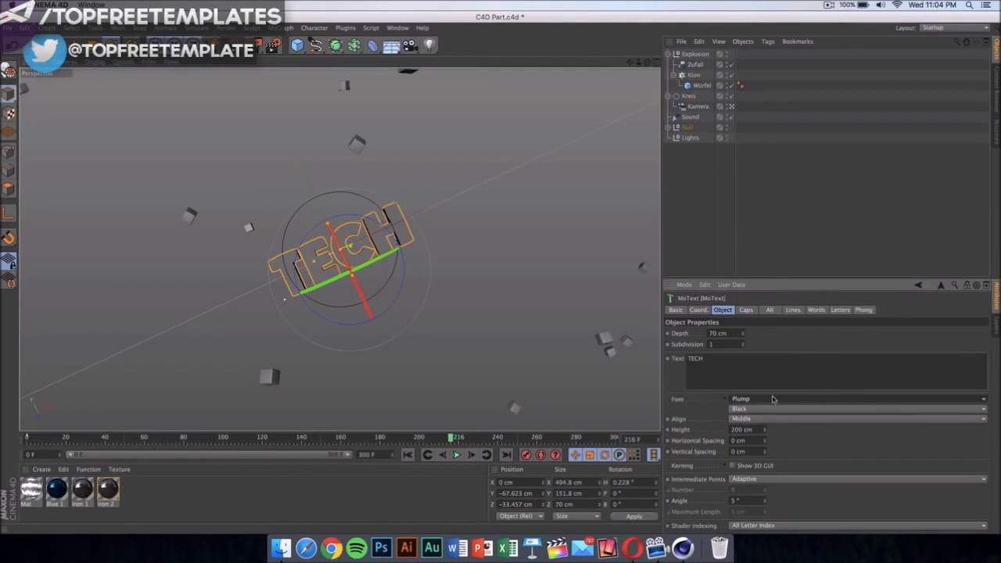
left_click(773, 399)
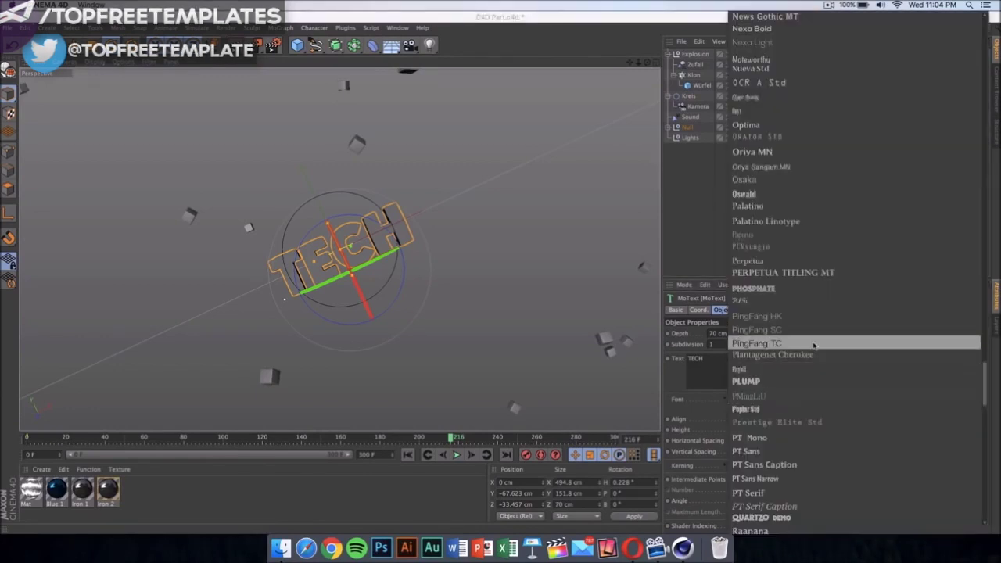
scroll(813, 346, "down", 5)
scroll(815, 212, "up", 15)
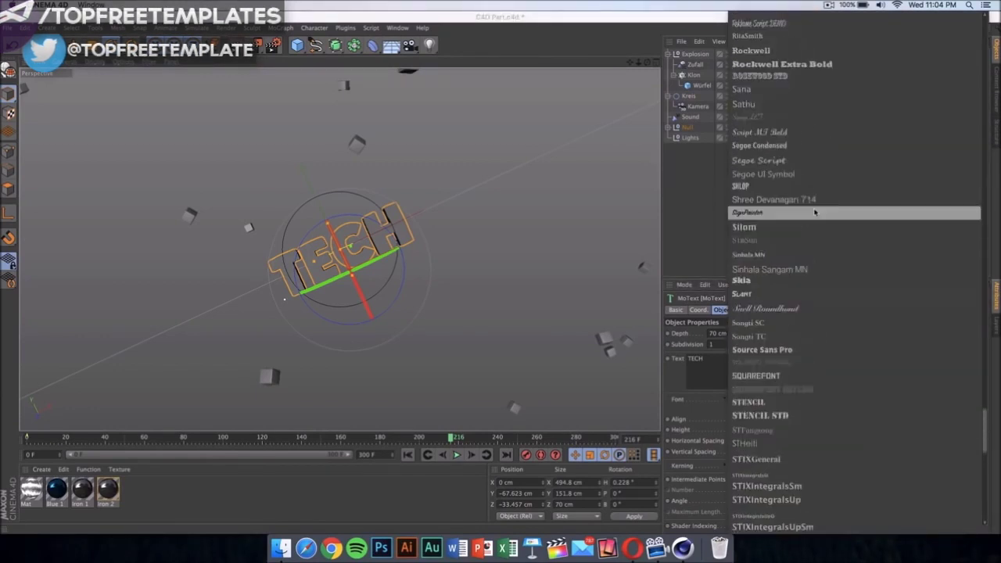
scroll(827, 307, "down", 20)
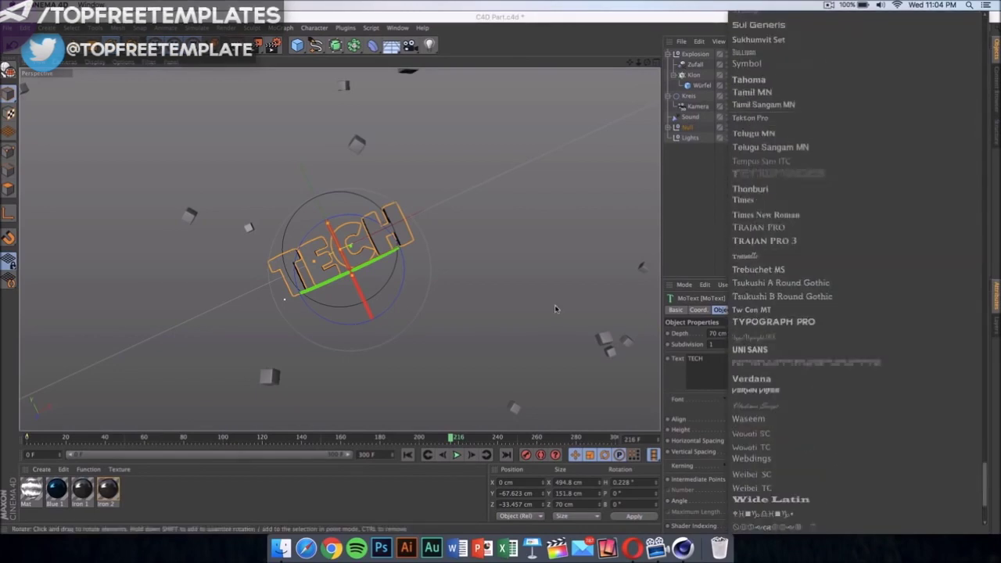
left_click(751, 192)
left_click(615, 414)
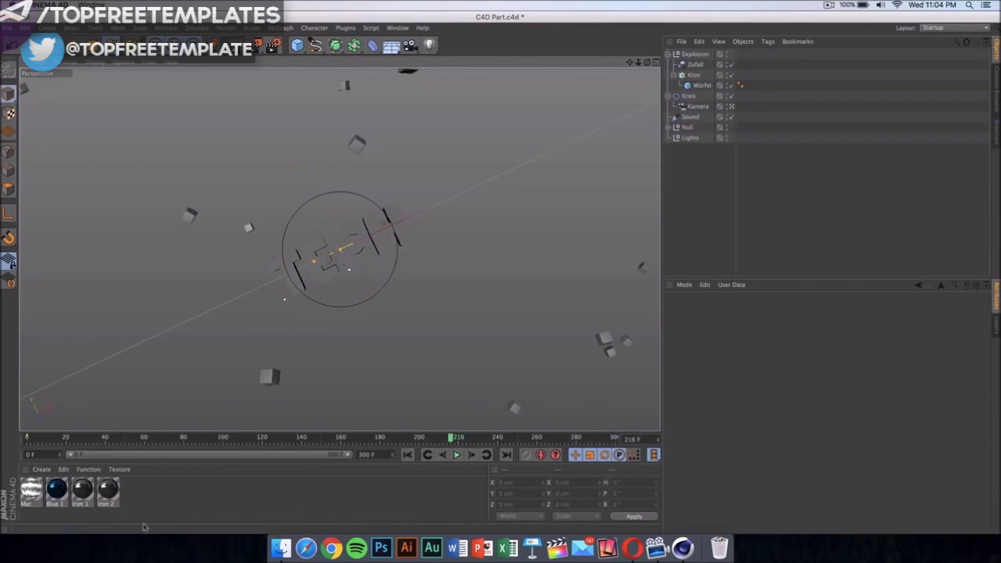
- Review the Blue 1 material's colour (R 14, G 68, B 127), close the editor, and undo a text rotation
double_click(62, 490)
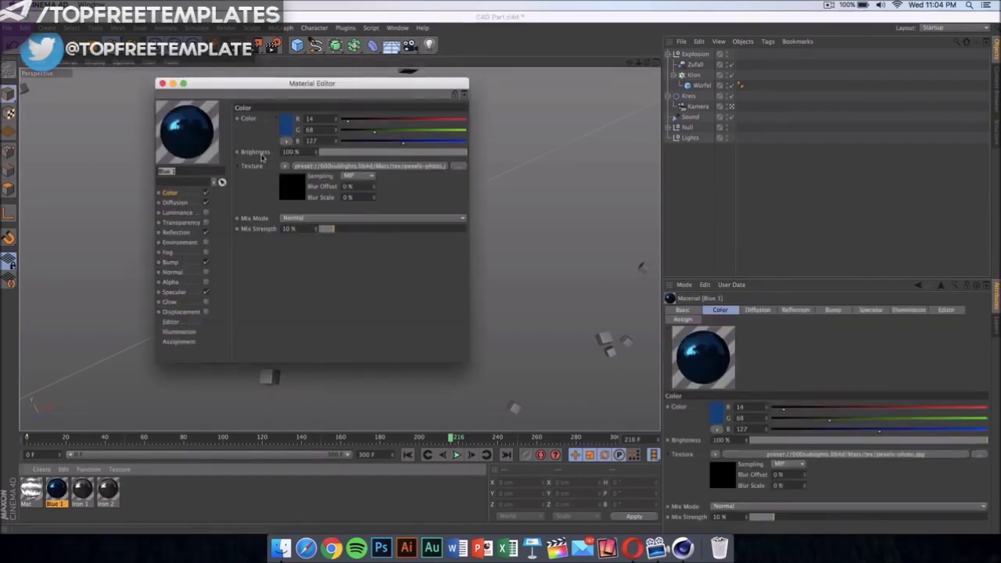
left_click_drag(270, 84, 594, 44)
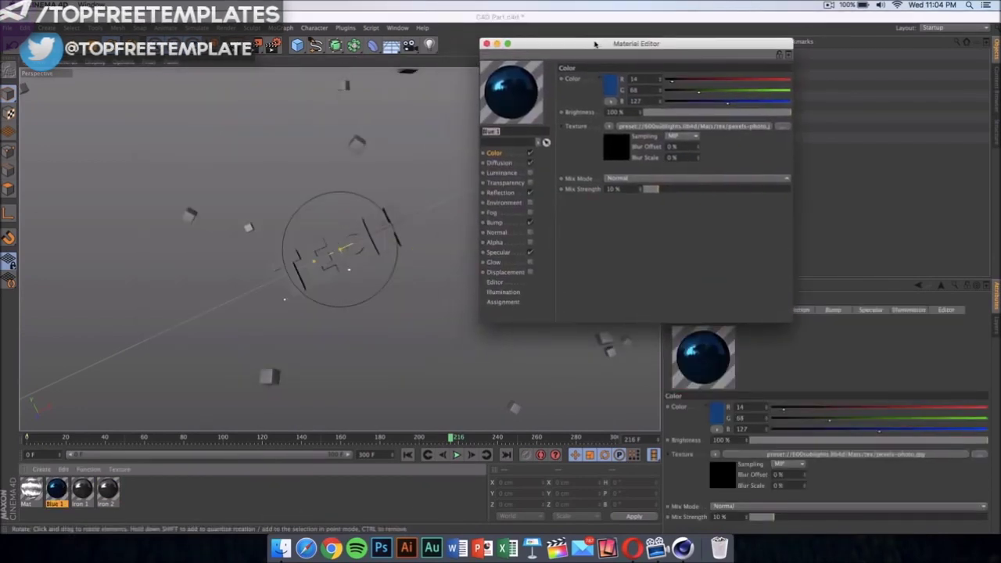
left_click(488, 44)
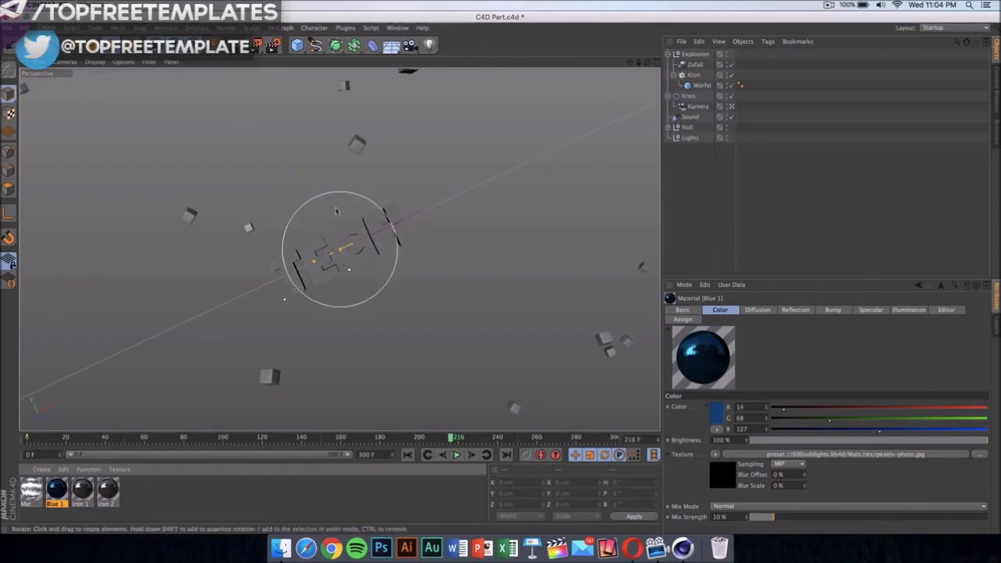
left_click_drag(344, 192, 326, 231)
key("super+z")
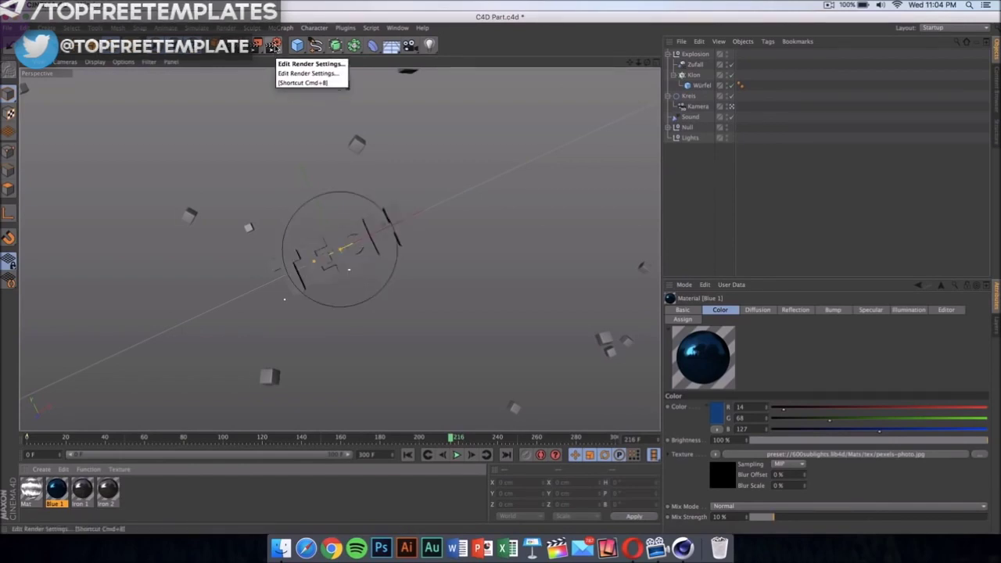
- Open Render Settings to the Save page: QuickTime Movie output to Intro on the Desktop
left_click(275, 49)
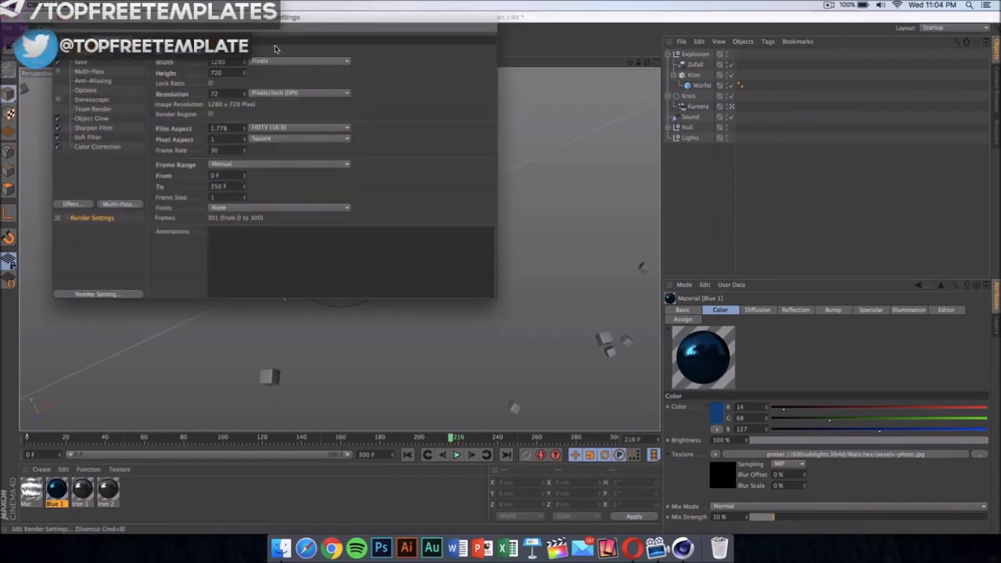
left_click_drag(307, 19, 474, 101)
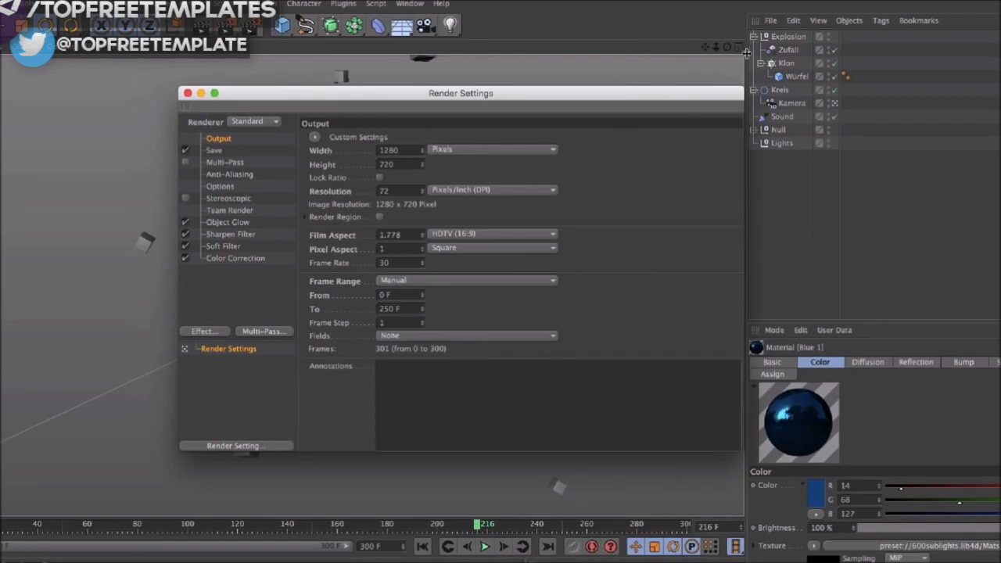
left_click(240, 152)
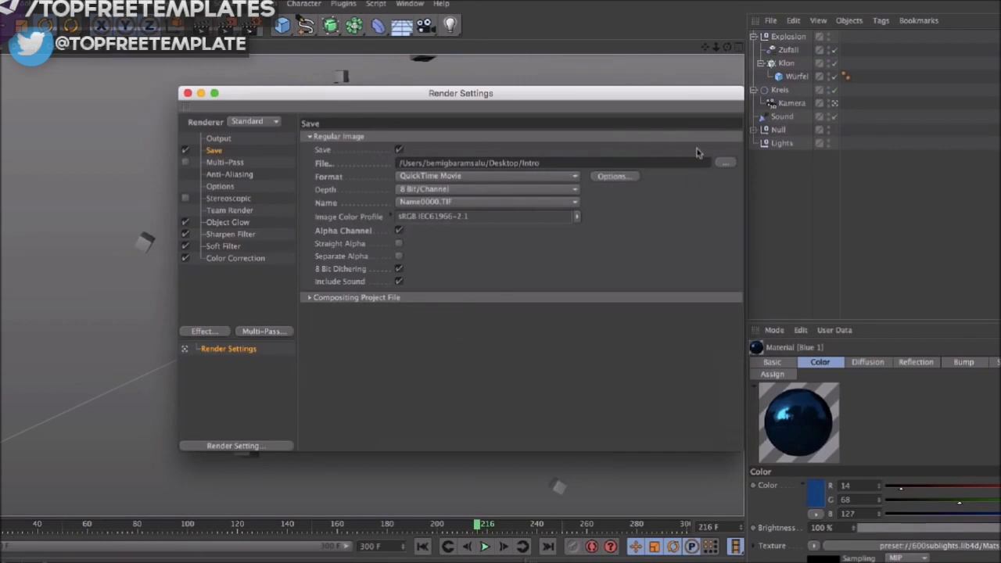
- Keep the Desktop Intro QuickTime Movie output unchanged and close Render Settings
left_click(726, 162)
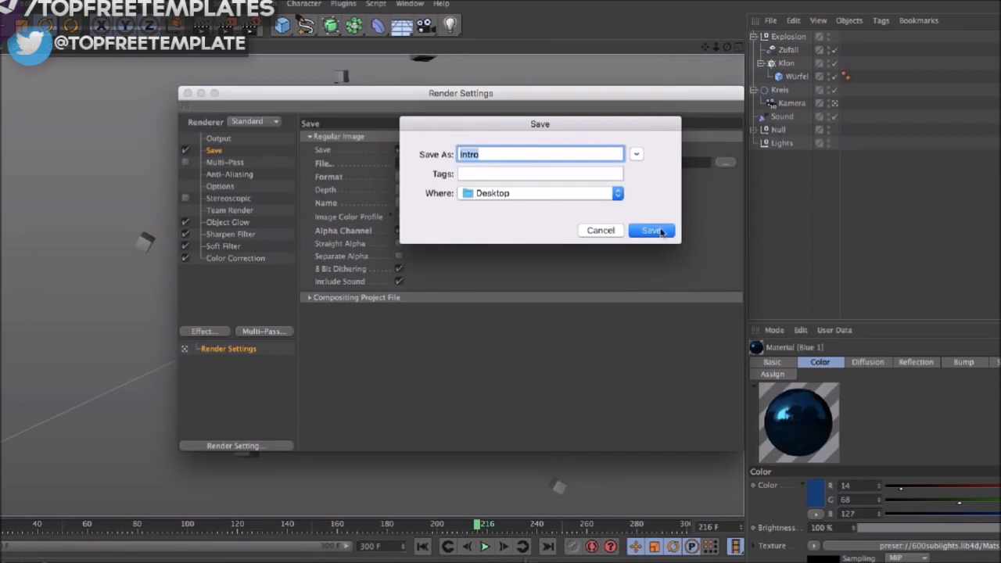
left_click(603, 232)
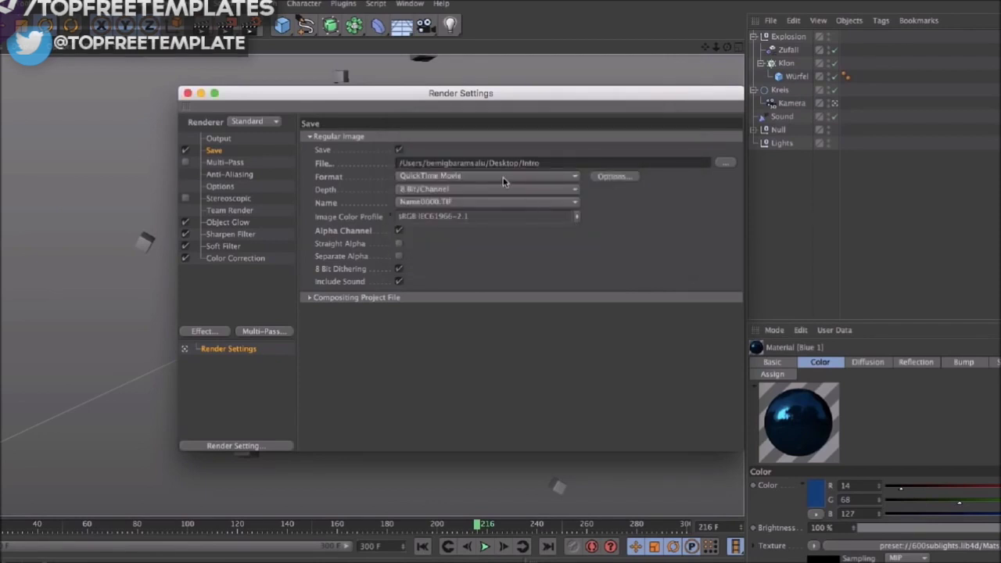
left_click(503, 176)
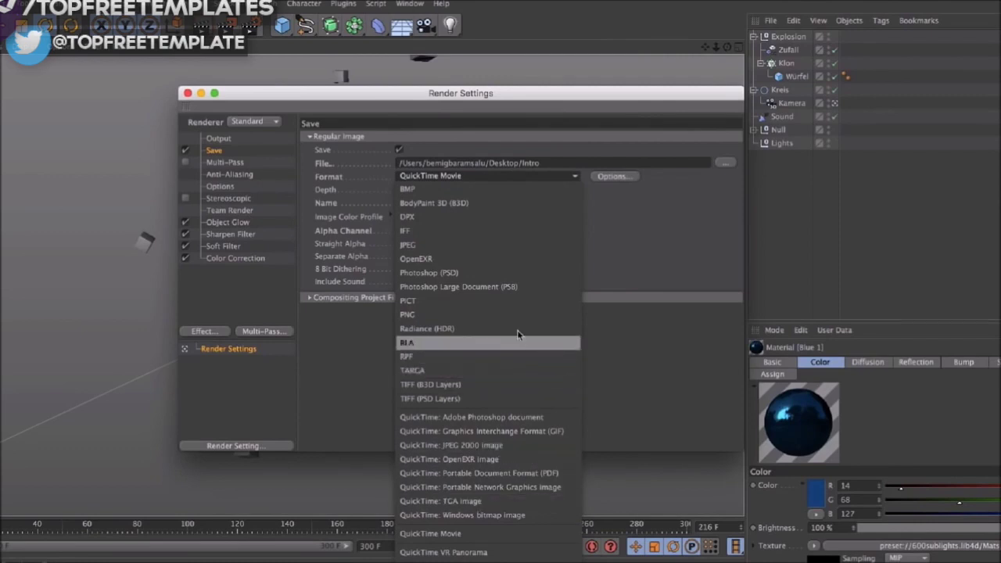
left_click(661, 235)
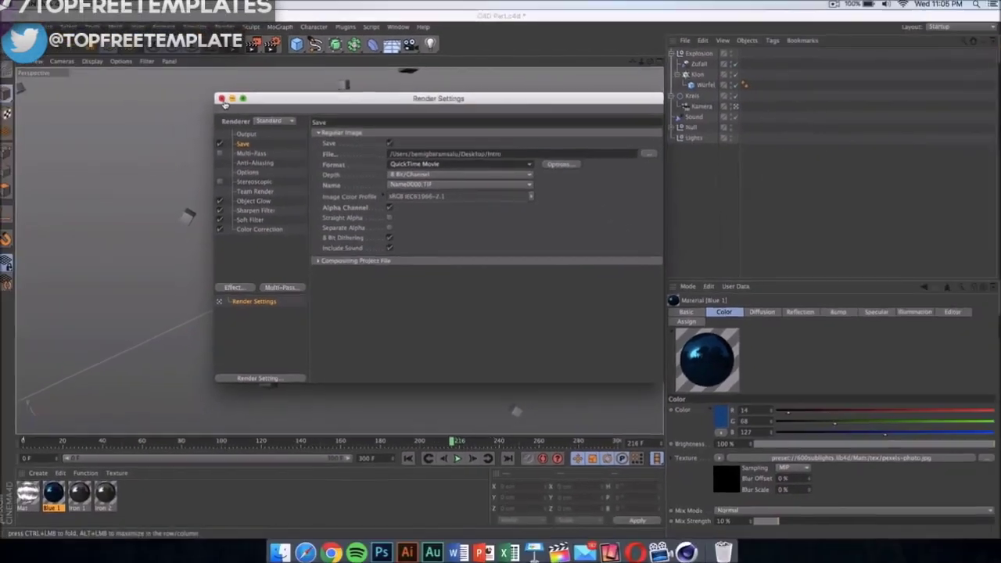
left_click(188, 93)
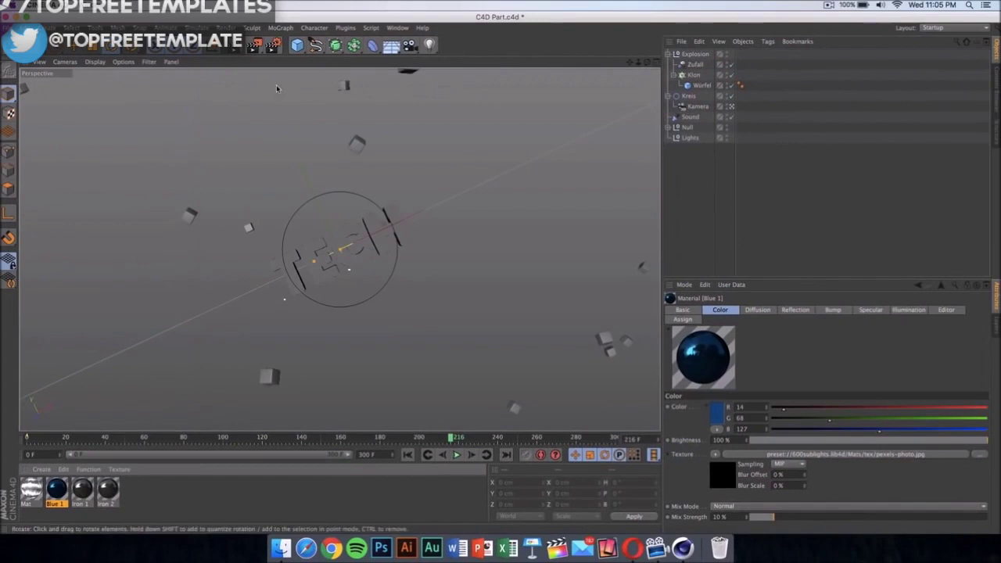
- Render the TECH intro to the Picture Viewer, confirming the prompt with OK
left_click(256, 46)
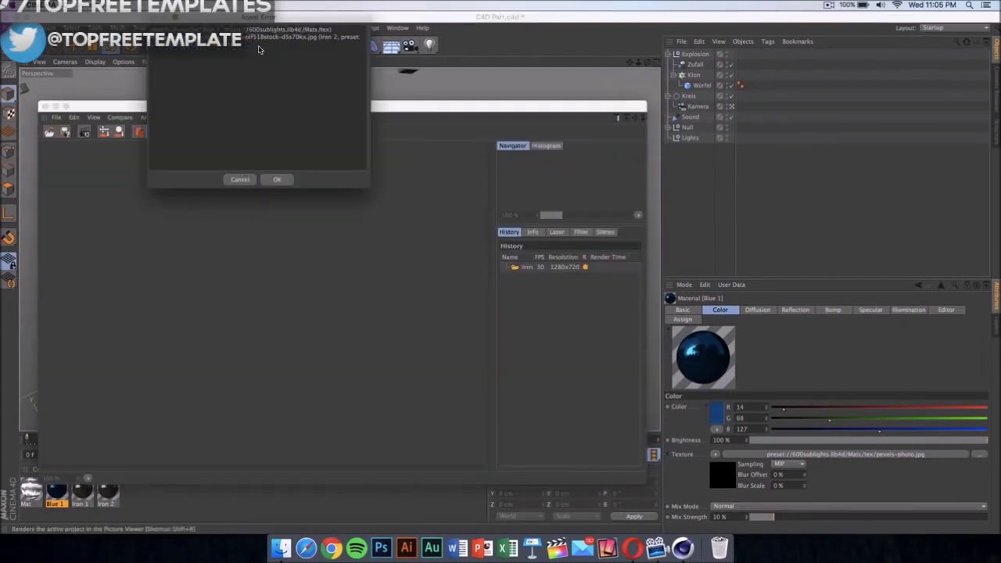
left_click(274, 180)
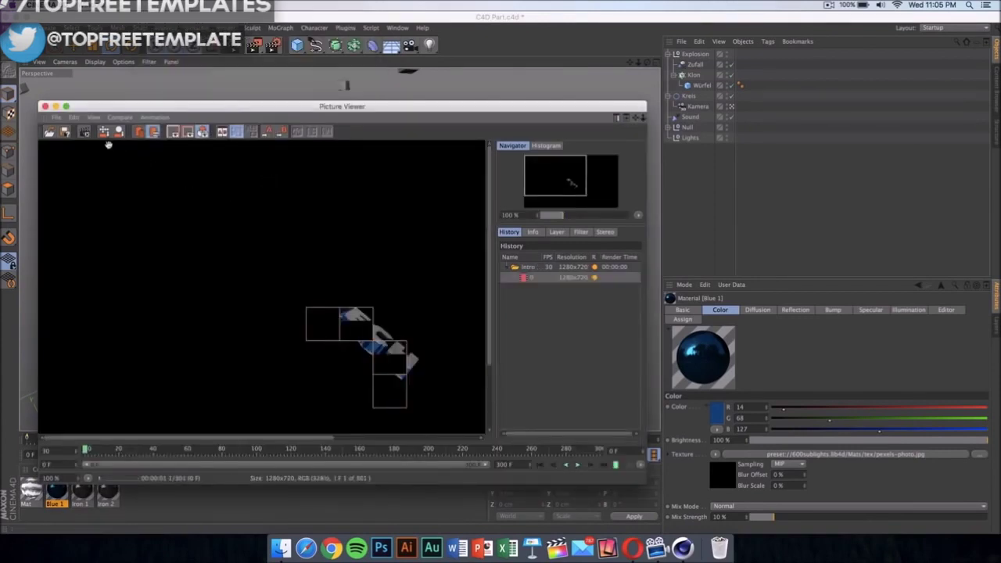
key("shift+r")
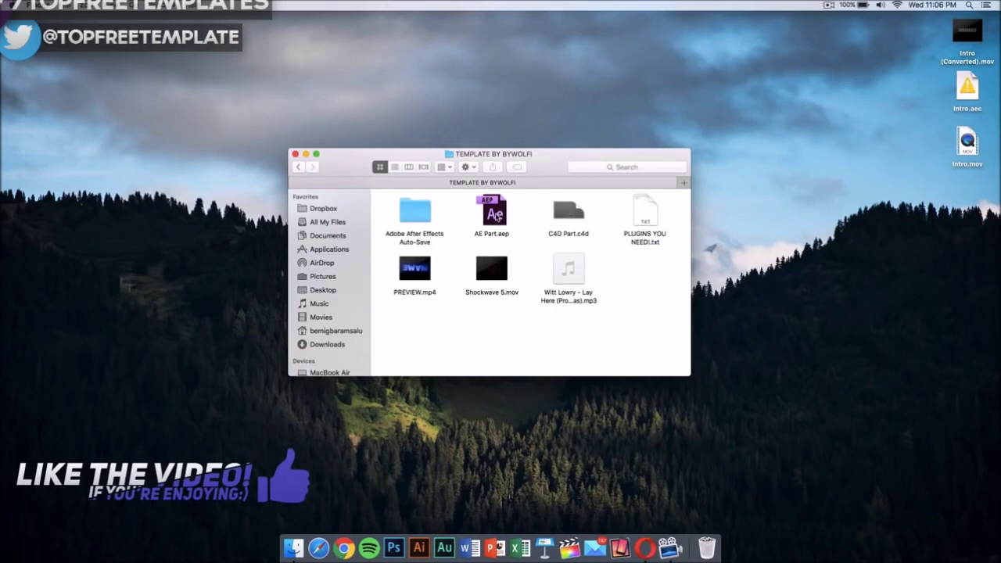
- Open AE Part.aep from the TEMPLATE BY BYWOLFI folder in After Effects
left_click(496, 218)
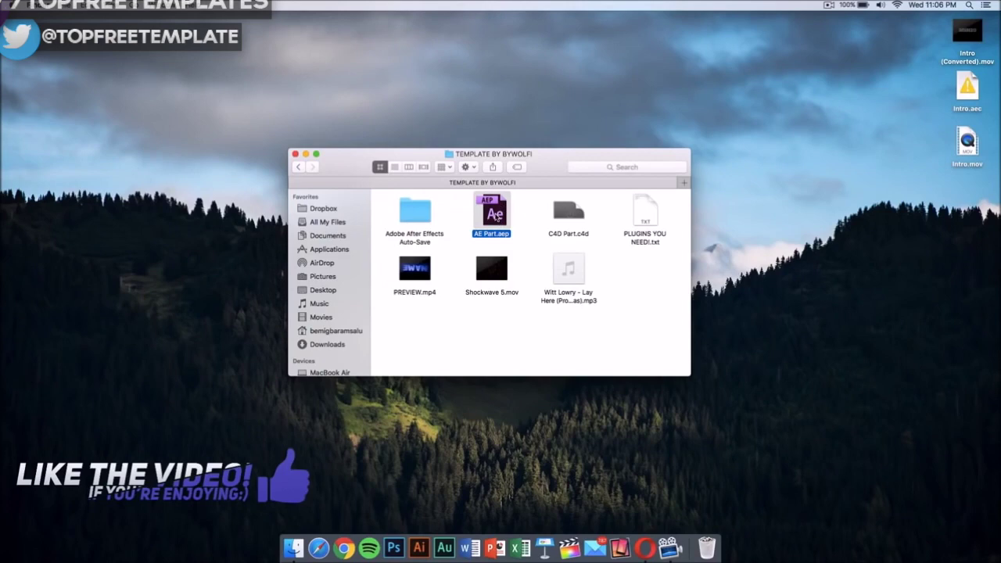
double_click(495, 218)
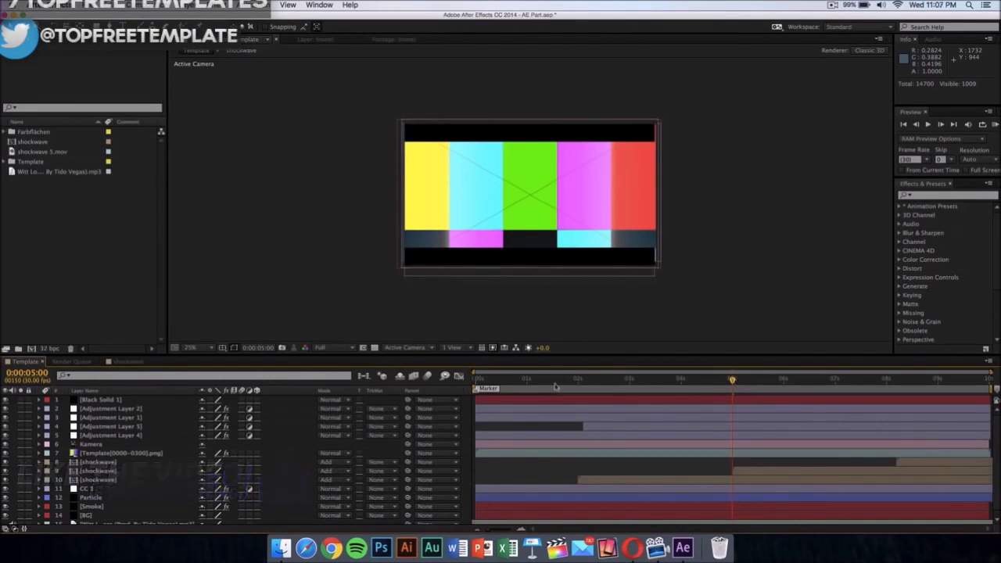
- Preview the Template composition, then expand the Template folder to show Template[0000-0300].png
key("Page_Up")
key("Page_Up")
key("Page_Up")
key("Page_Up")
key("Page_Up")
key("Page_Up")
key("Page_Up")
key("Page_Up")
key("Page_Up")
key("KP_0")
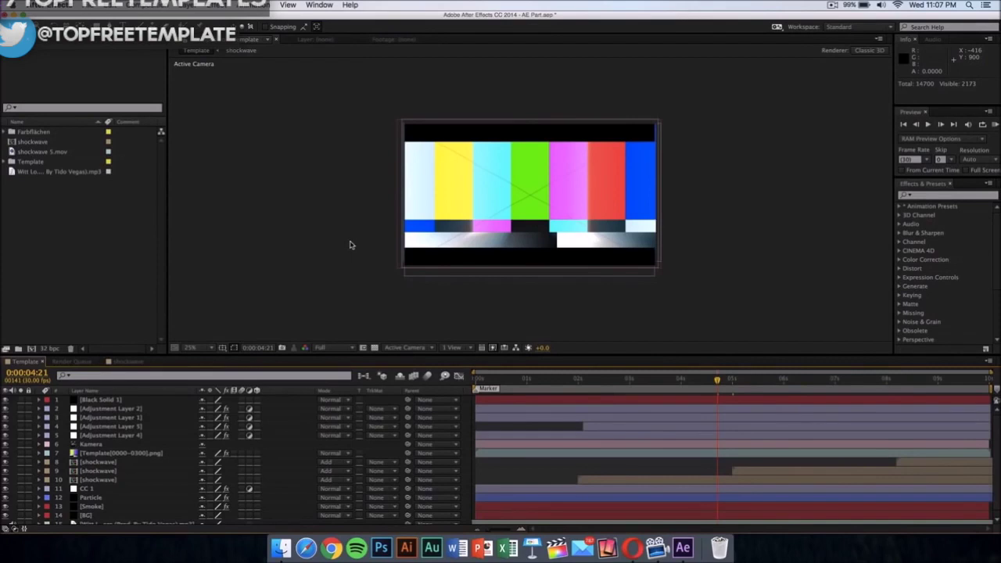
left_click(7, 161)
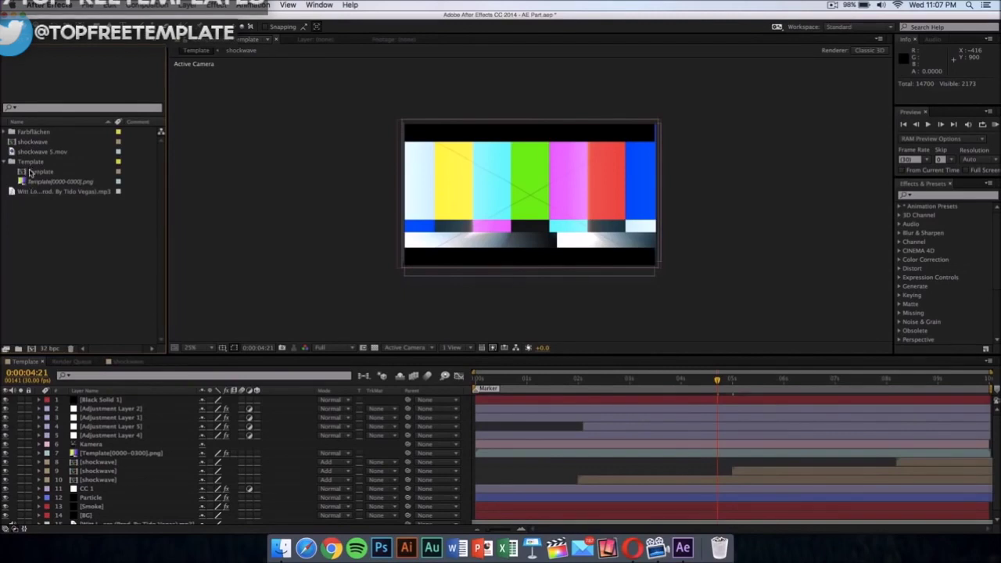
left_click_drag(32, 164, 33, 167)
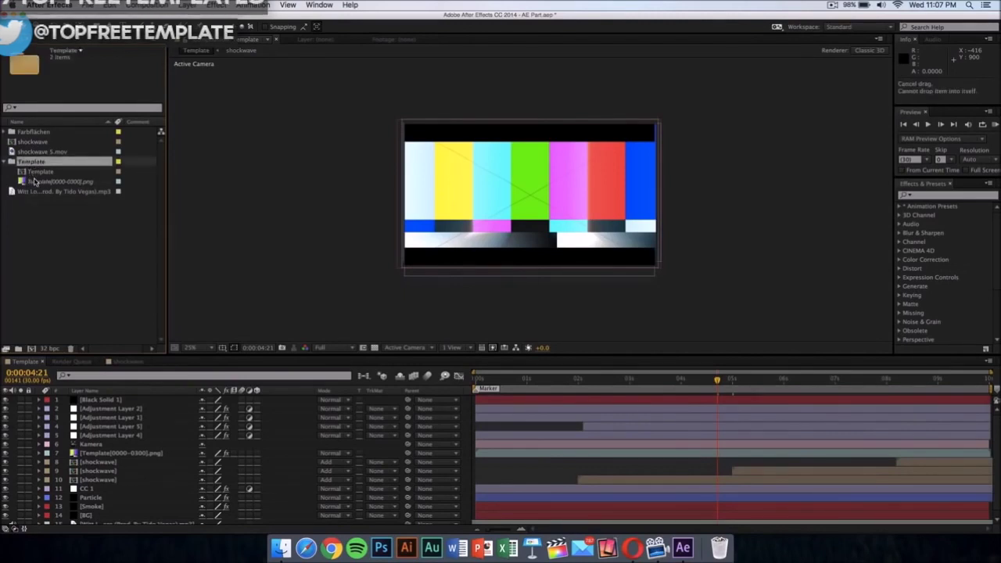
- Replace the Template[0000-0300].png footage with Intro (Converted).mov from the Desktop
left_click(35, 181)
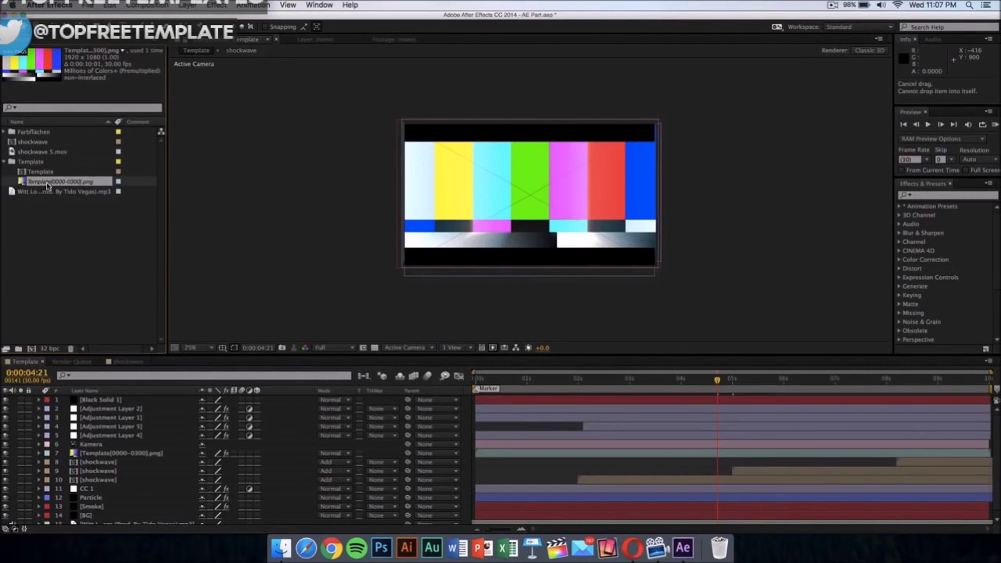
right_click(48, 184)
left_click(47, 183)
right_click(91, 186)
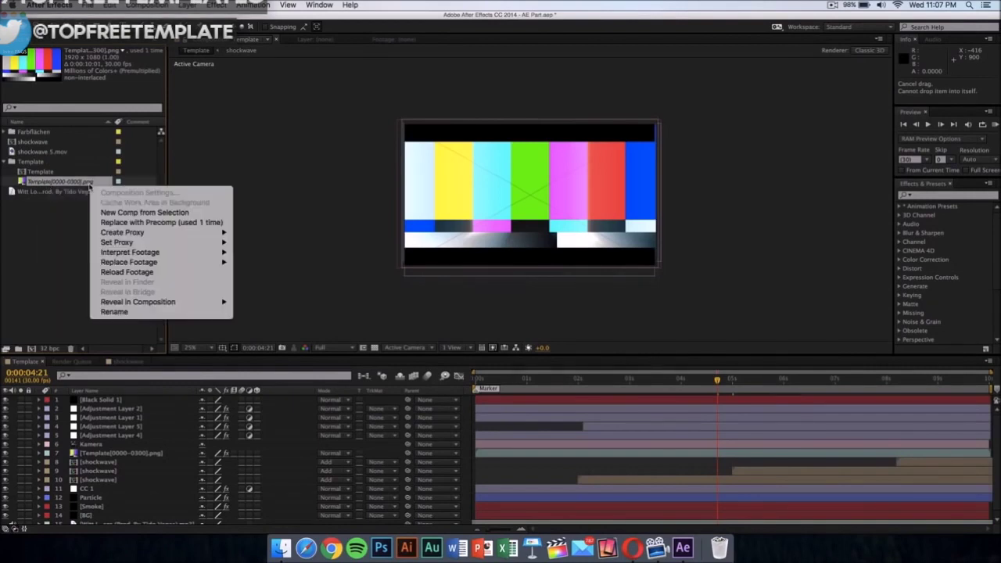
mouse_move(159, 265)
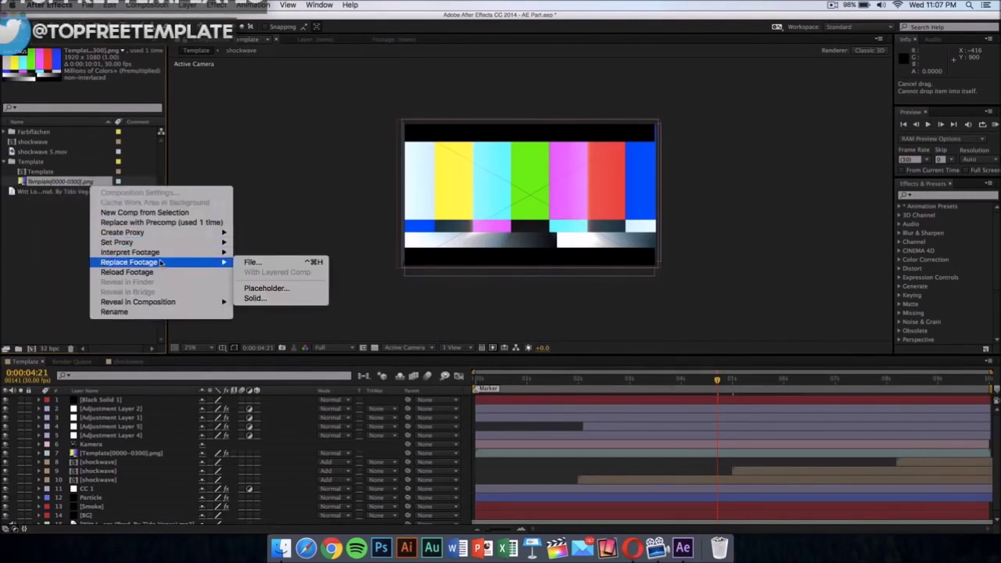
left_click(268, 264)
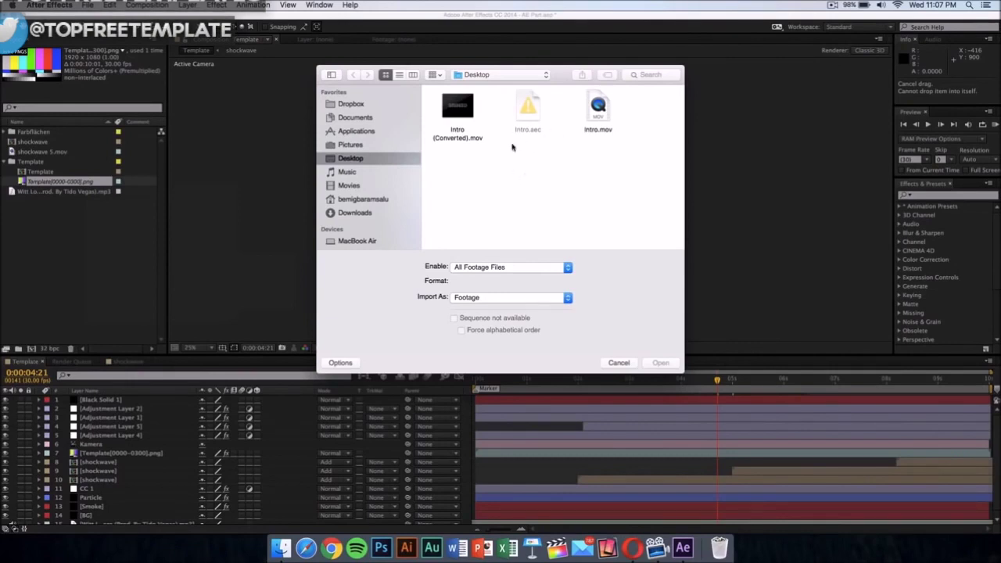
left_click(468, 137)
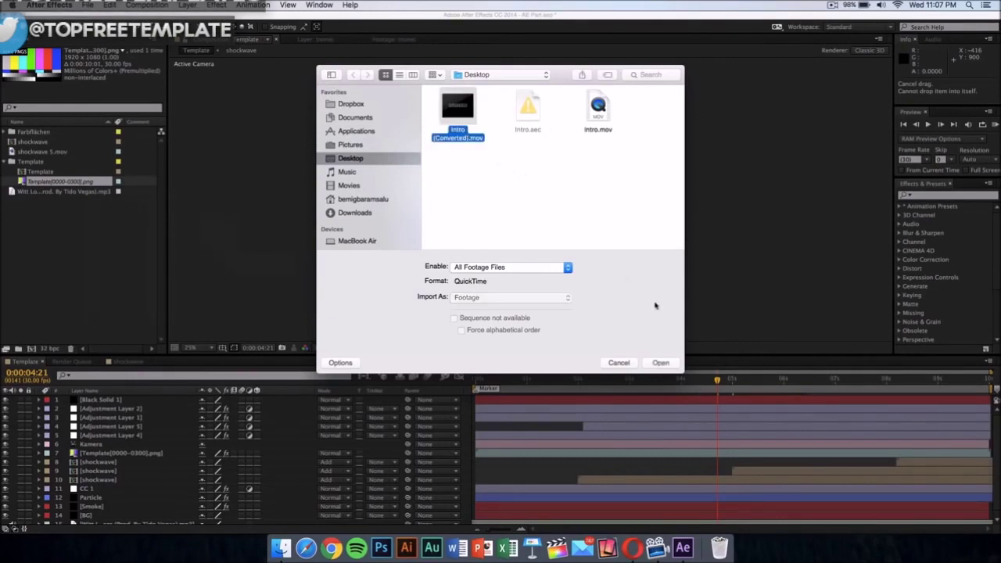
left_click(661, 363)
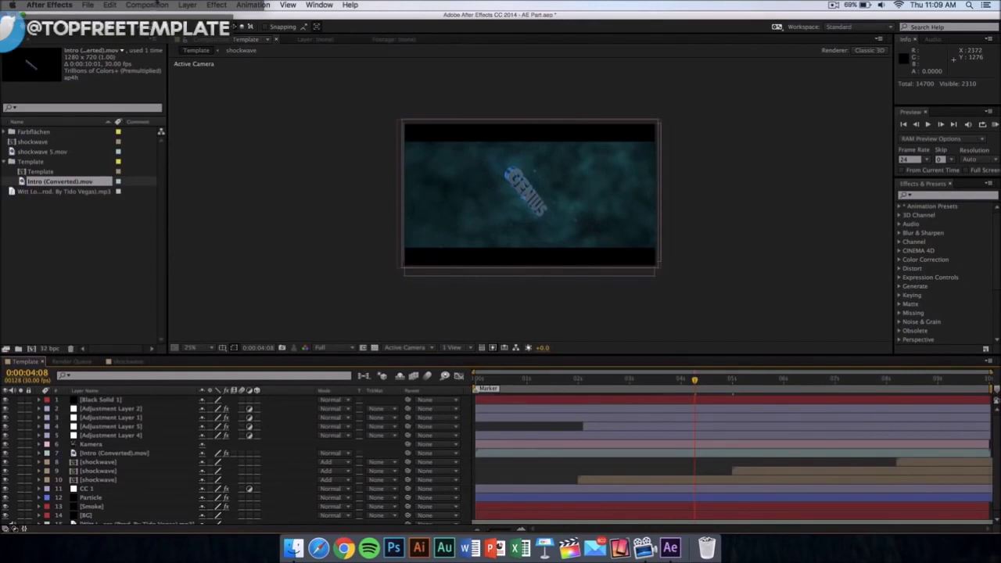
- Render the Template composition to Template_1.mov on the Desktop as QuickTime
left_click(156, 4)
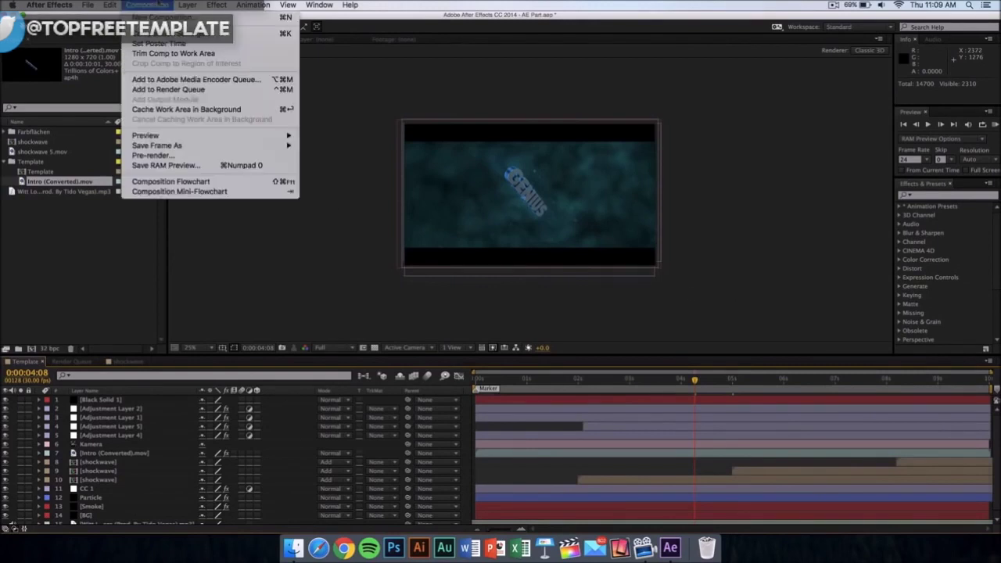
left_click(169, 89)
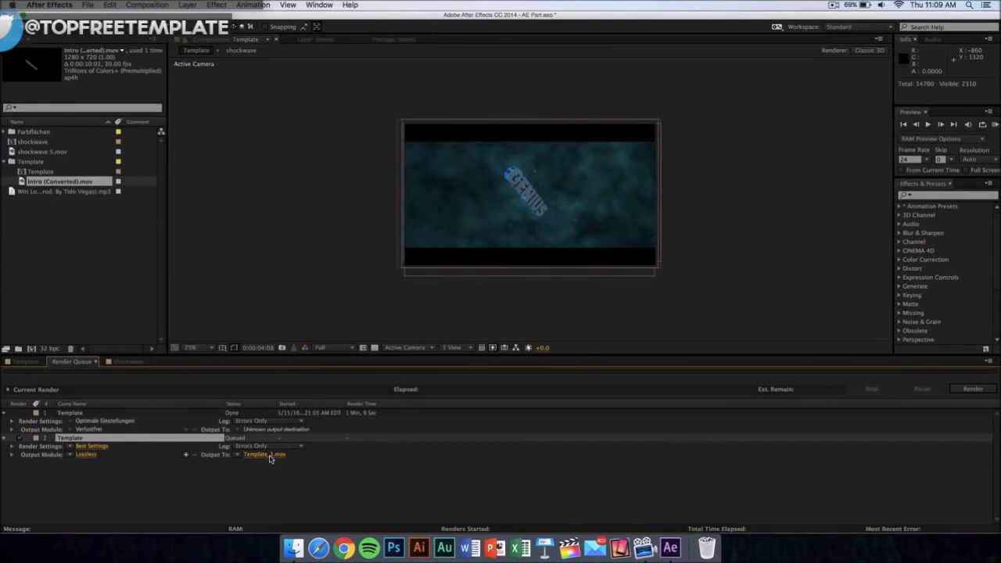
left_click(266, 455)
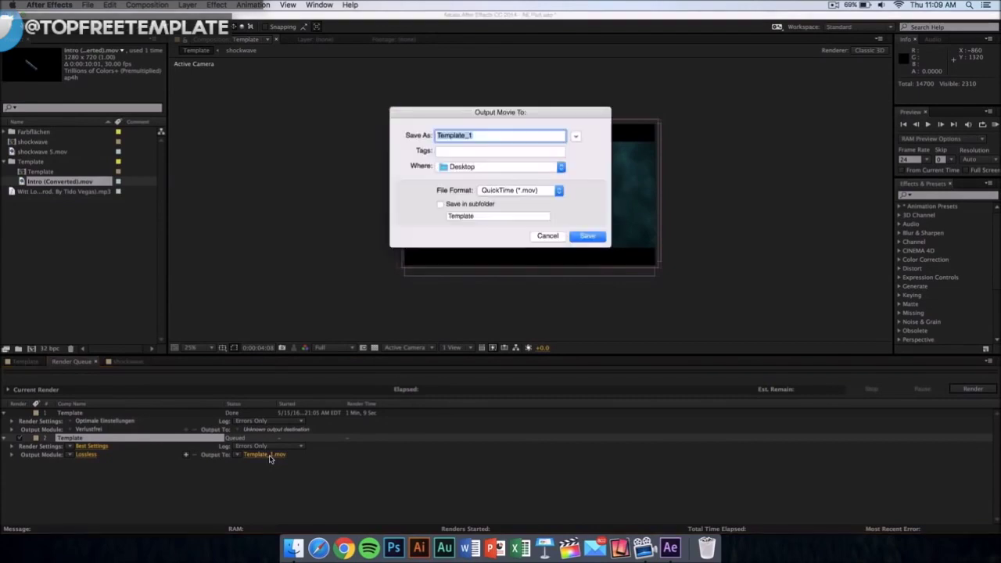
left_click(464, 168)
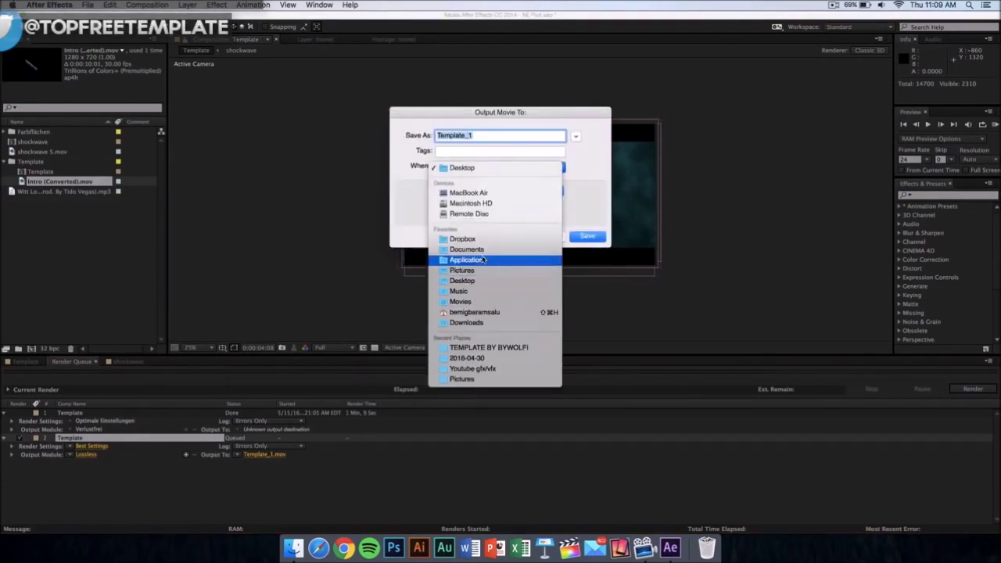
left_click(600, 188)
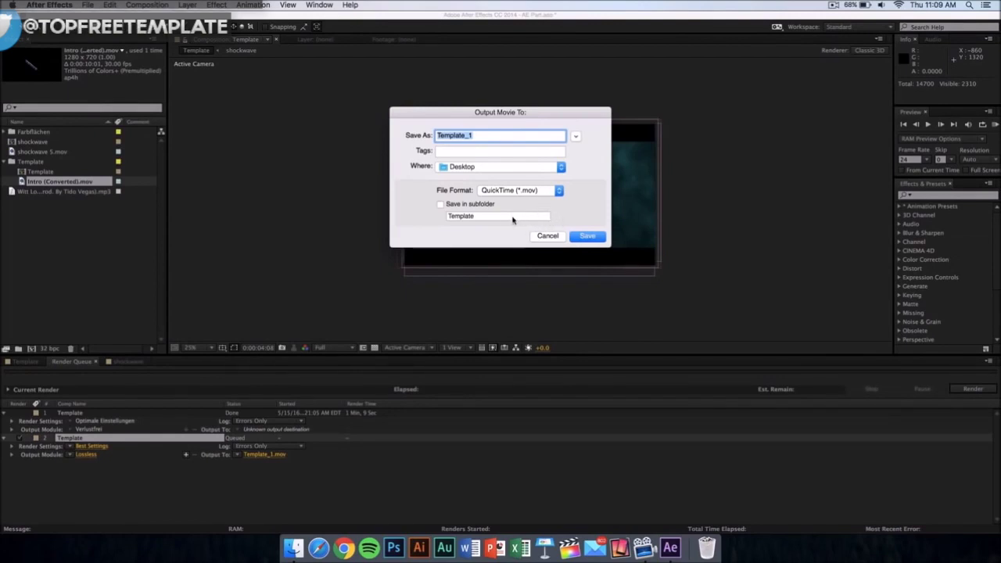
left_click(588, 237)
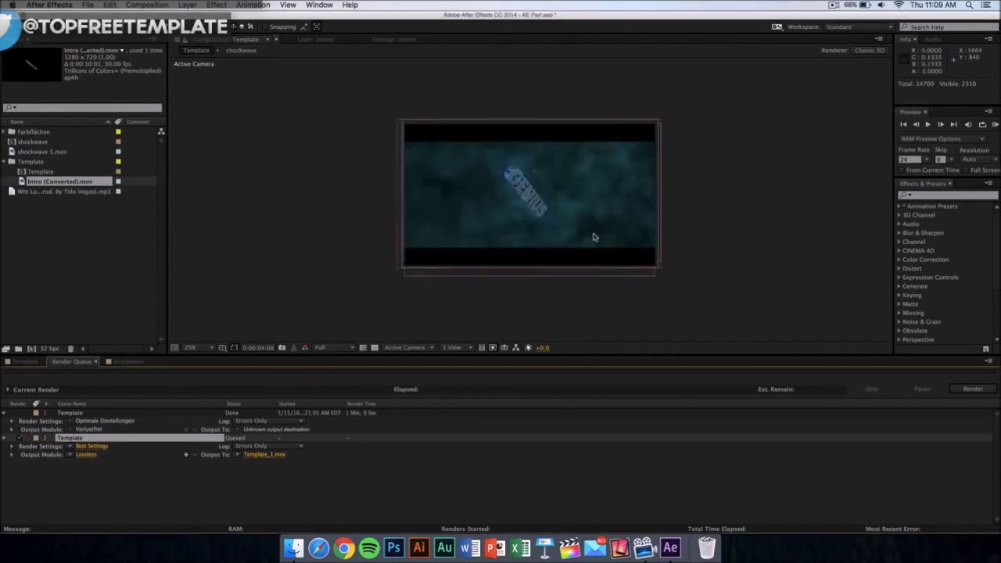
left_click(970, 391)
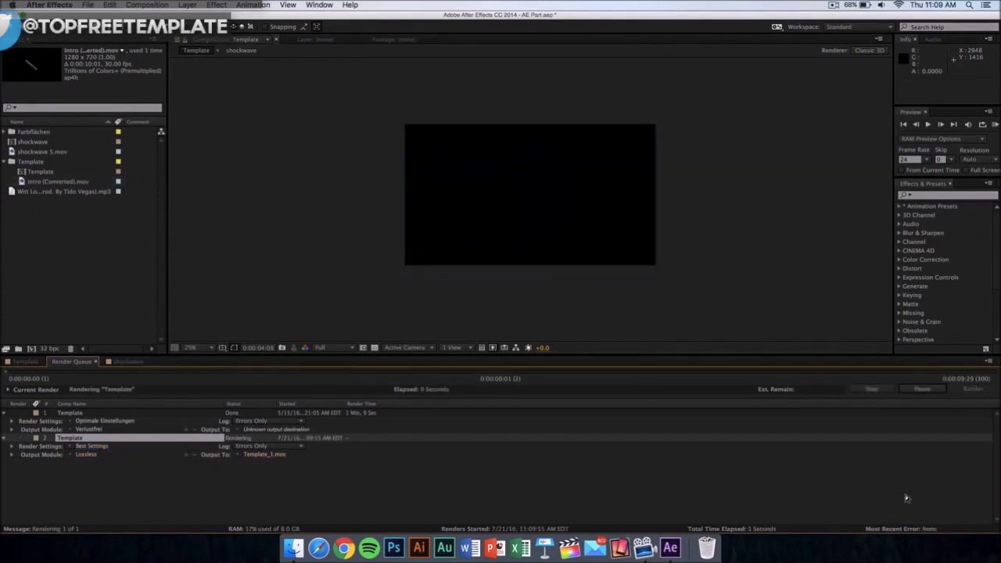